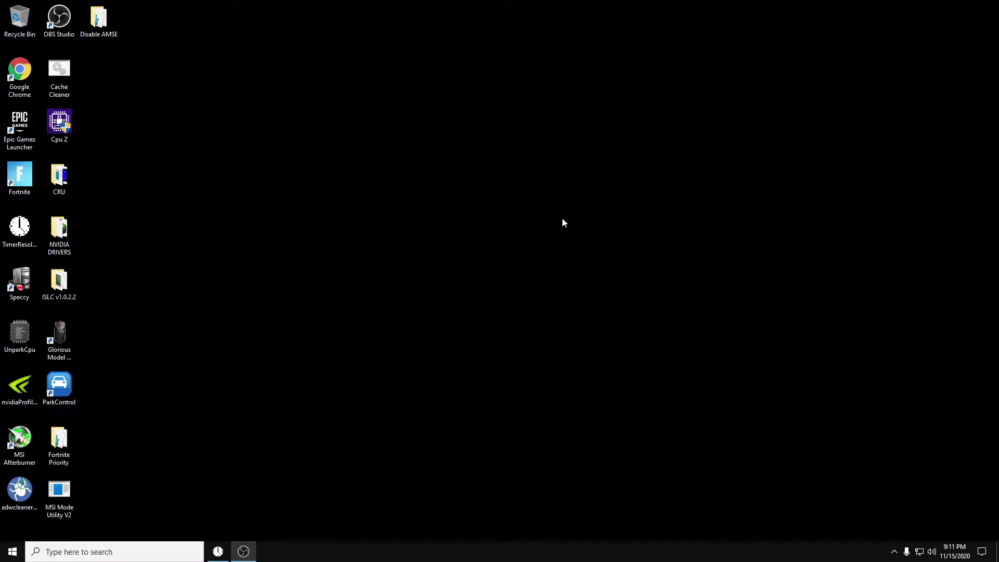
# Launch Google Chrome from the desktop and maximize it, minimizing OBS out of the way.
pyautogui.rightClick(453, 210)
pyautogui.click(477, 239)
pyautogui.doubleClick(19, 73)
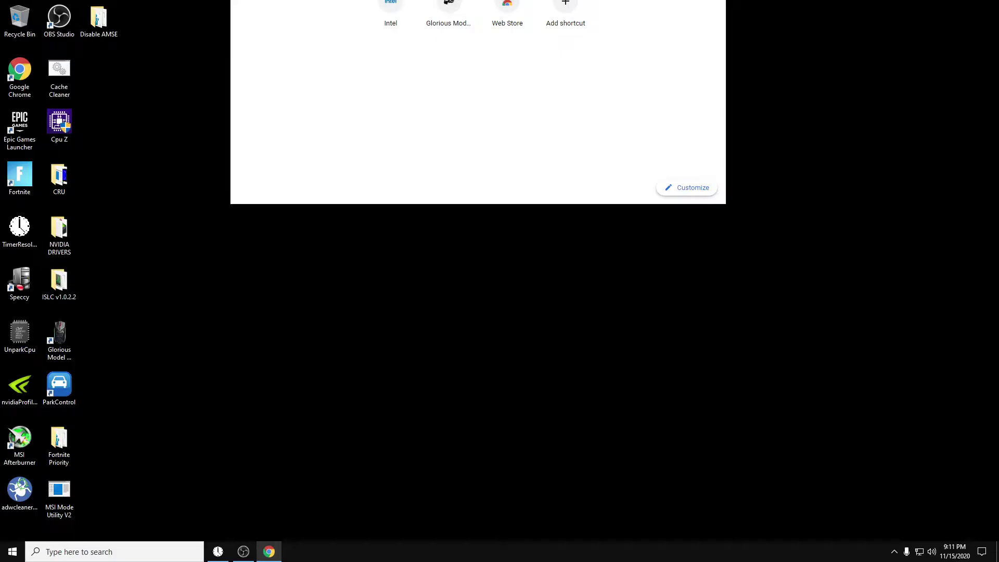
pyautogui.click(243, 552)
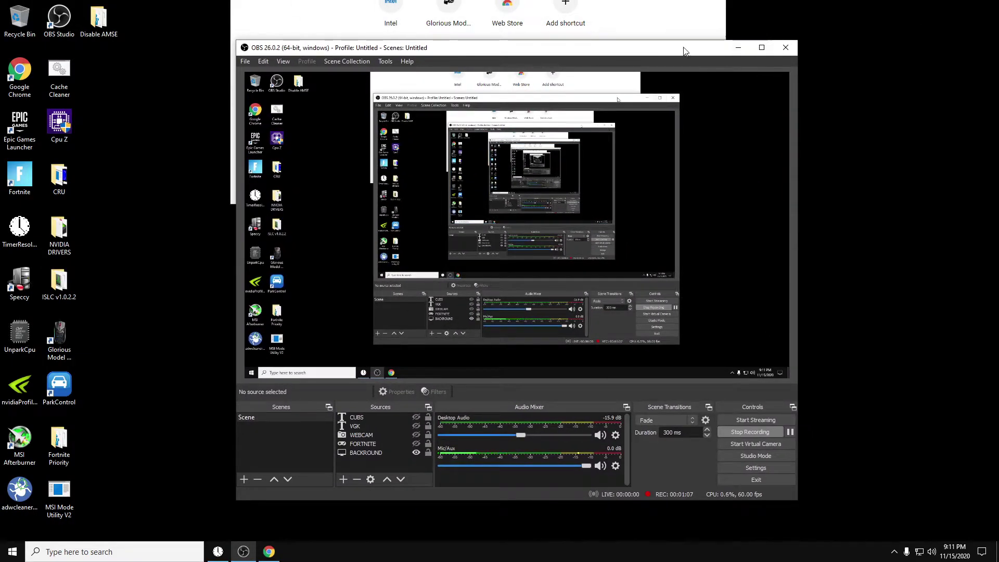
pyautogui.click(738, 47)
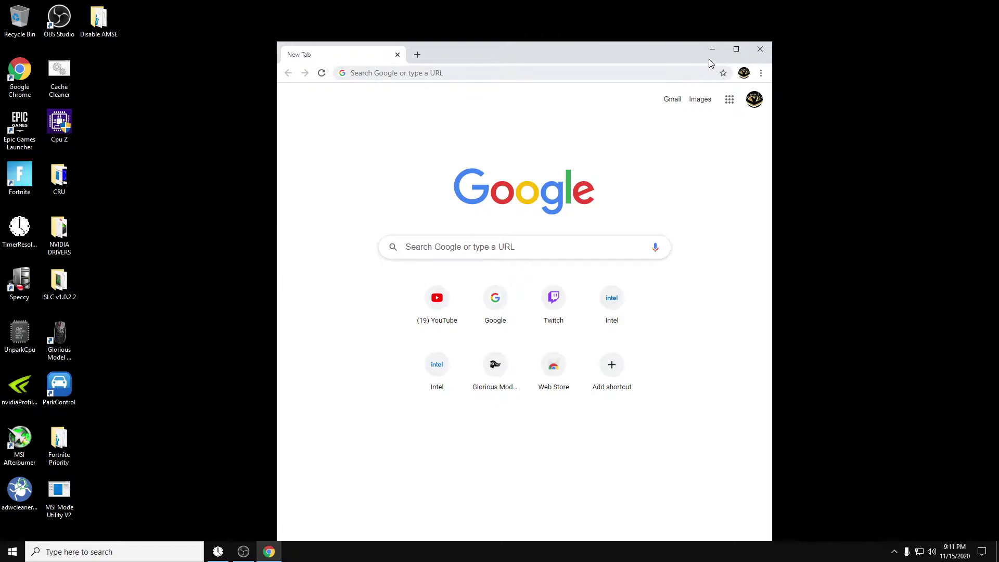
pyautogui.click(731, 48)
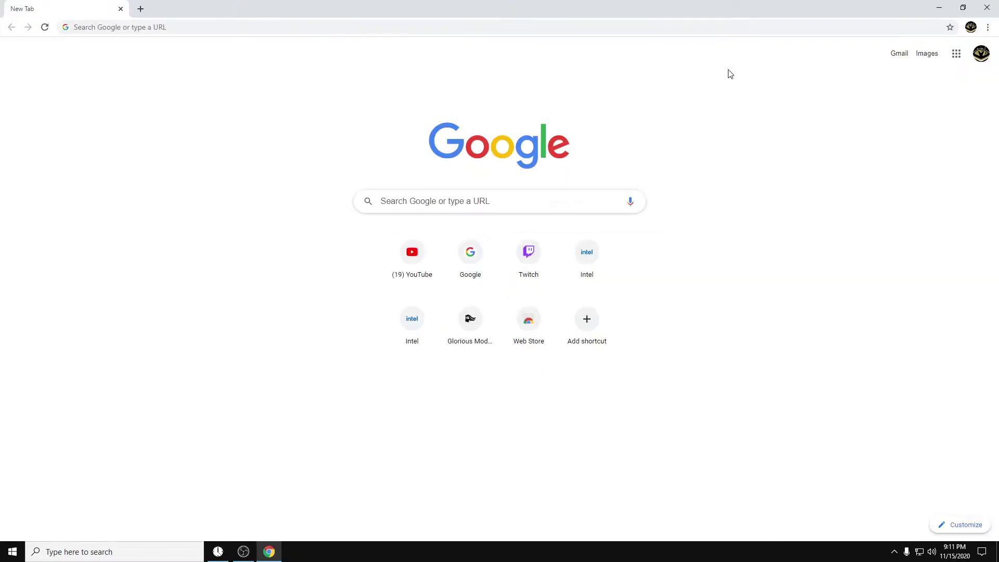
# Load google.com and search for 'display driver uninstaller'.
pyautogui.click(172, 27)
pyautogui.write('google.')
pyautogui.press('Return')
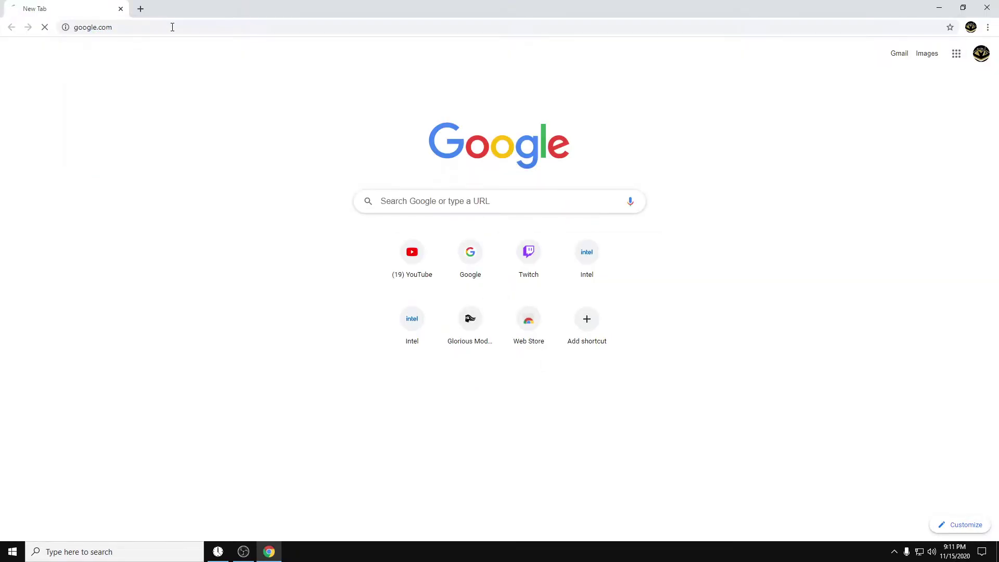
pyautogui.write('dispa')
pyautogui.press('BackSpace')
pyautogui.press('BackSpace')
pyautogui.write('play driver uninstaller')
pyautogui.press('Return')
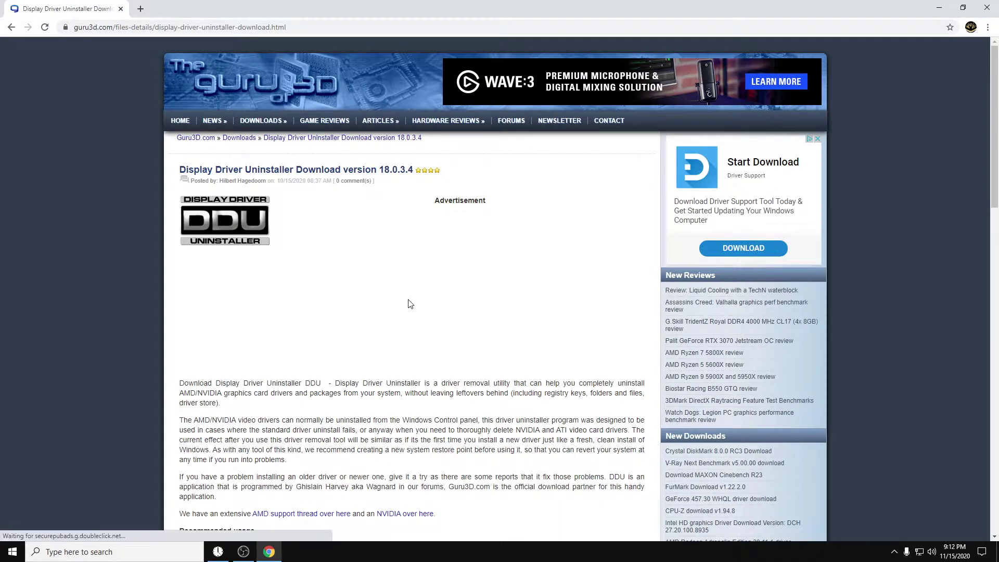
# Scroll the Guru3D page and download DDU from the US - West Coast mirror.
pyautogui.scroll(-13, 408, 303)
pyautogui.scroll(-6, 357, 351)
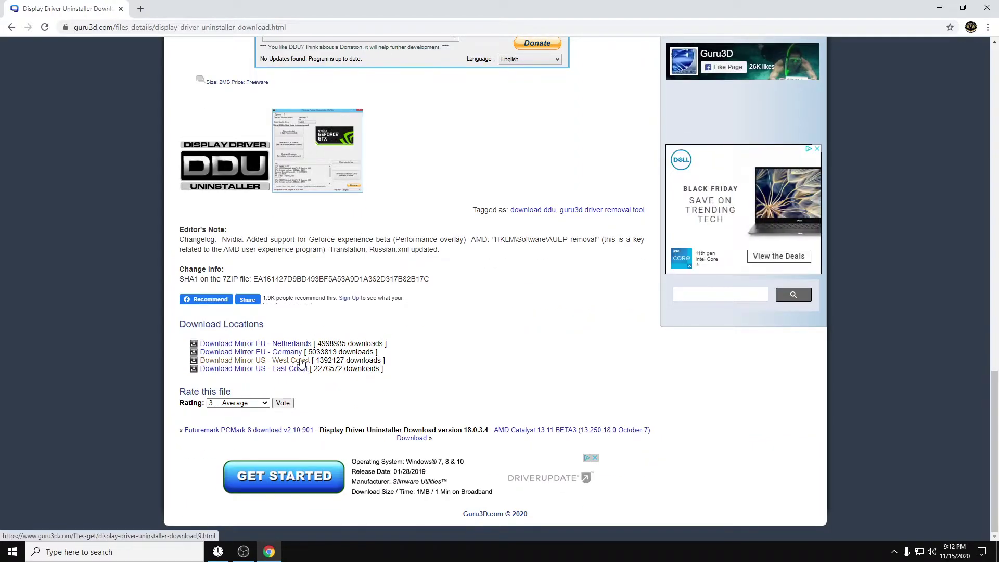
pyautogui.click(301, 362)
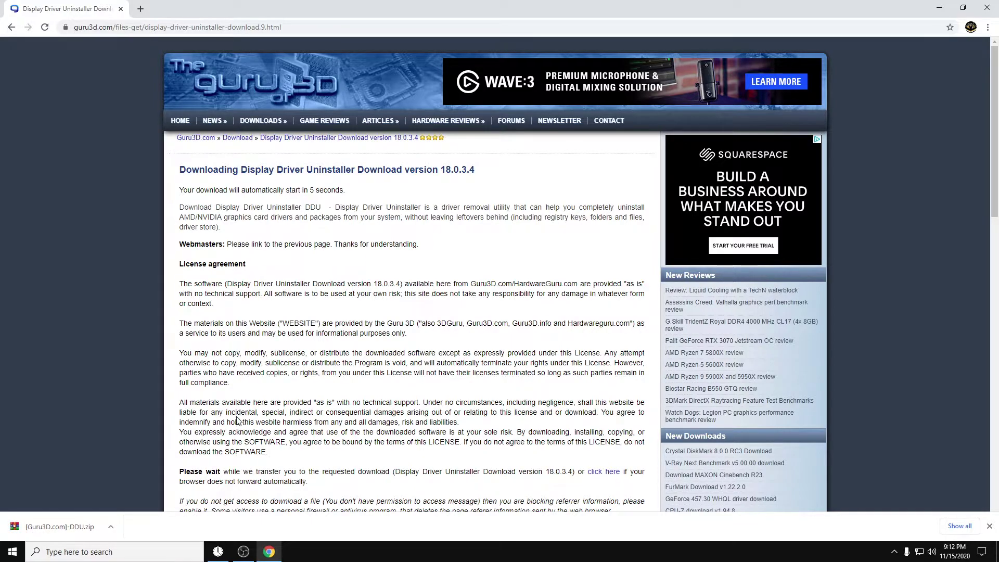
# Show the downloaded DDU zip in its Downloads folder.
pyautogui.rightClick(82, 523)
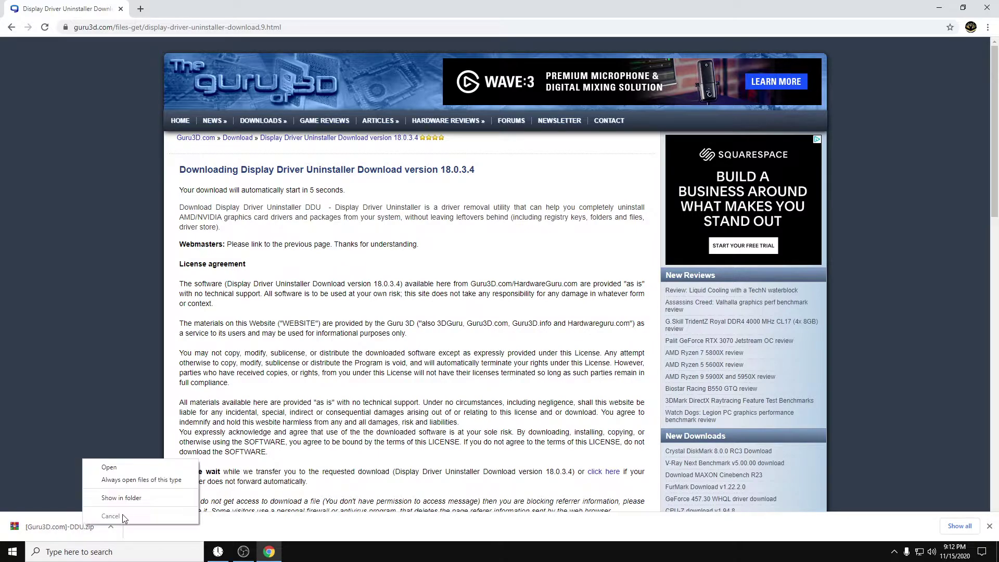
pyautogui.click(86, 520)
pyautogui.rightClick(84, 524)
pyautogui.click(118, 499)
# Extract the DDU zip archive, then extract its self-extracting DDU program.
pyautogui.rightClick(140, 85)
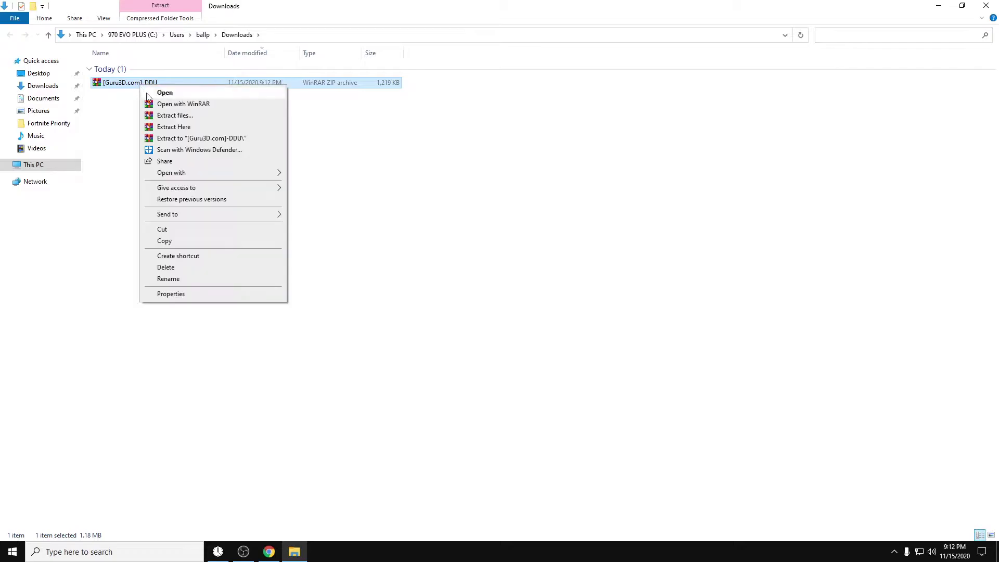
pyautogui.click(213, 127)
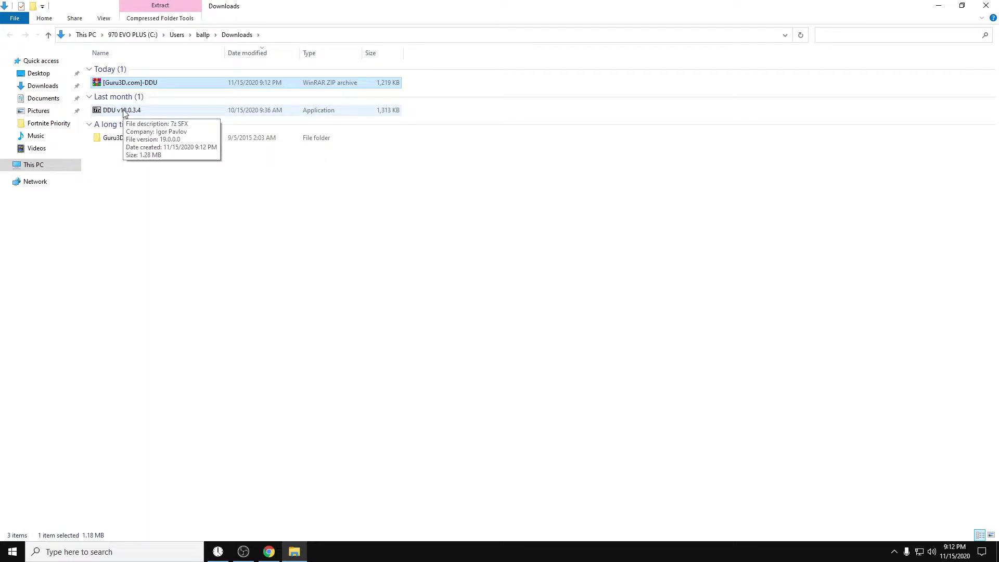
pyautogui.rightClick(124, 111)
pyautogui.click(179, 274)
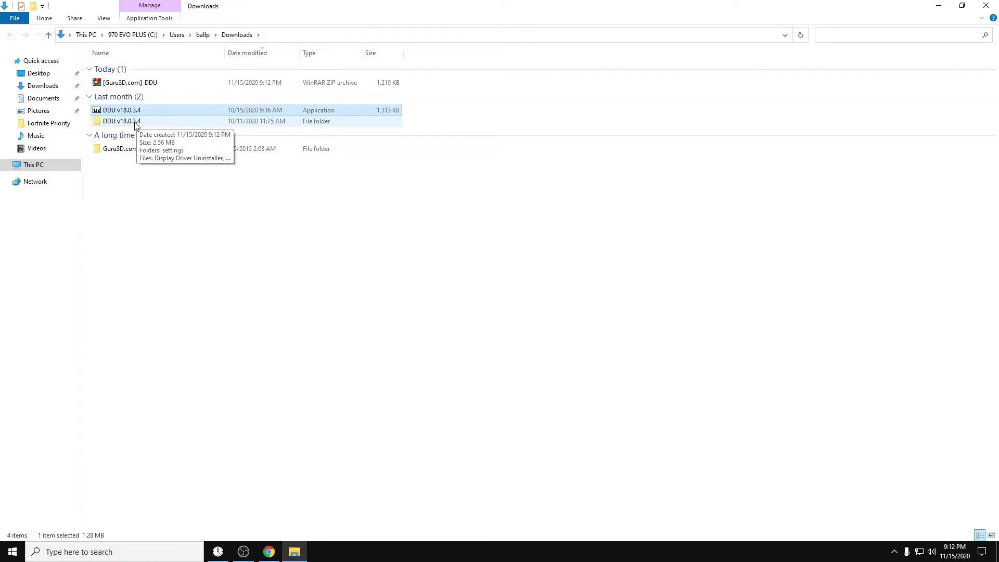
# Move the DDU v18.0.3.4 folder onto the desktop, closing Explorer and Chrome.
pyautogui.click(136, 122)
pyautogui.press('Delete')
pyautogui.click(986, 5)
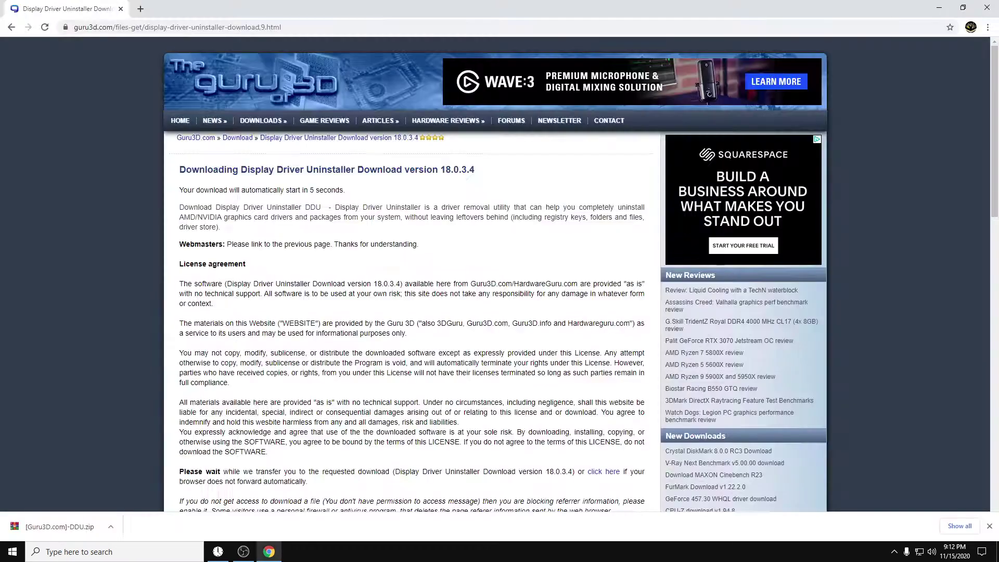
pyautogui.click(986, 7)
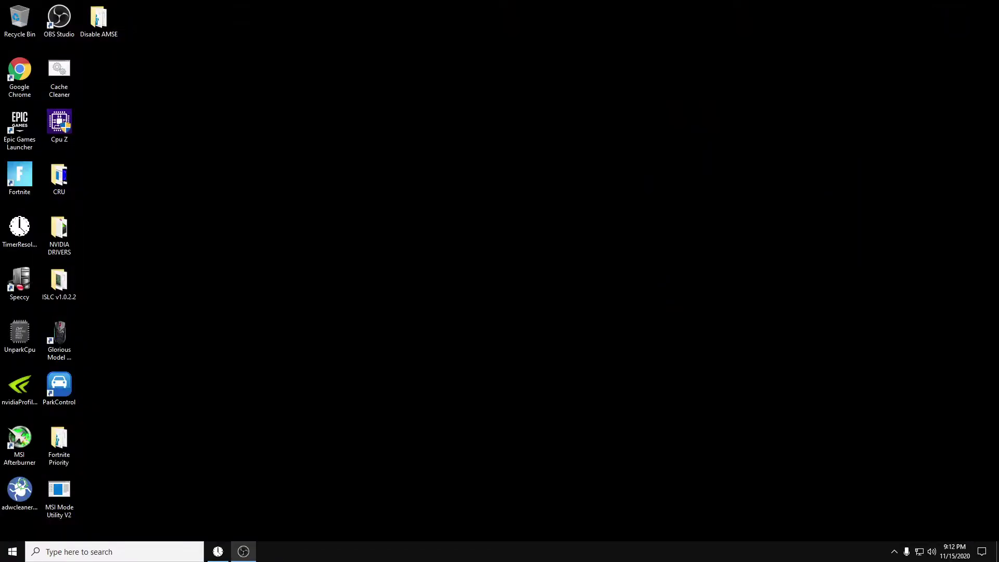
pyautogui.hotkey('ctrl', 'v')
# Run Display Driver Uninstaller as administrator and dismiss its launch notices and Safe Mode warning.
pyautogui.doubleClick(536, 234)
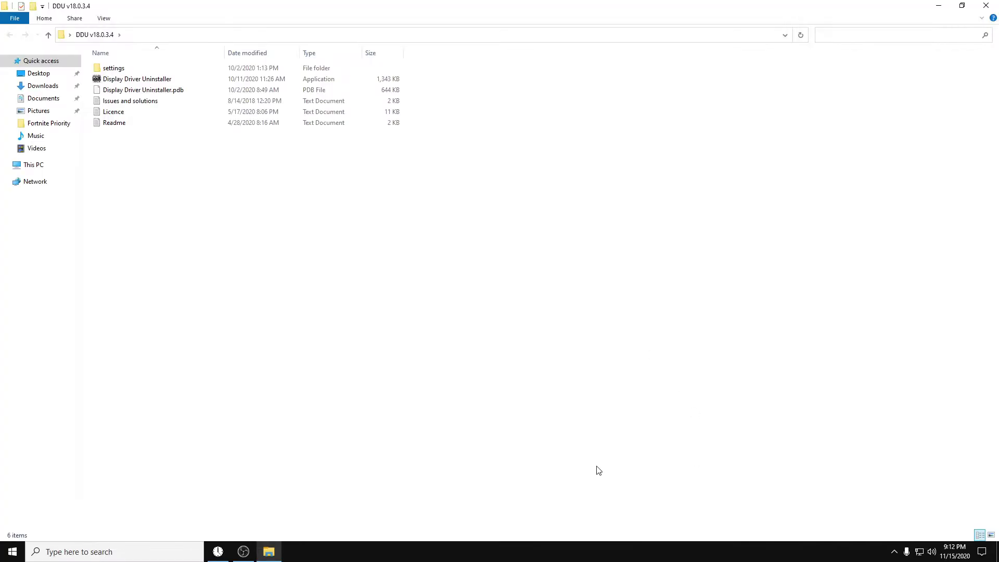
pyautogui.click(151, 81)
pyautogui.rightClick(152, 79)
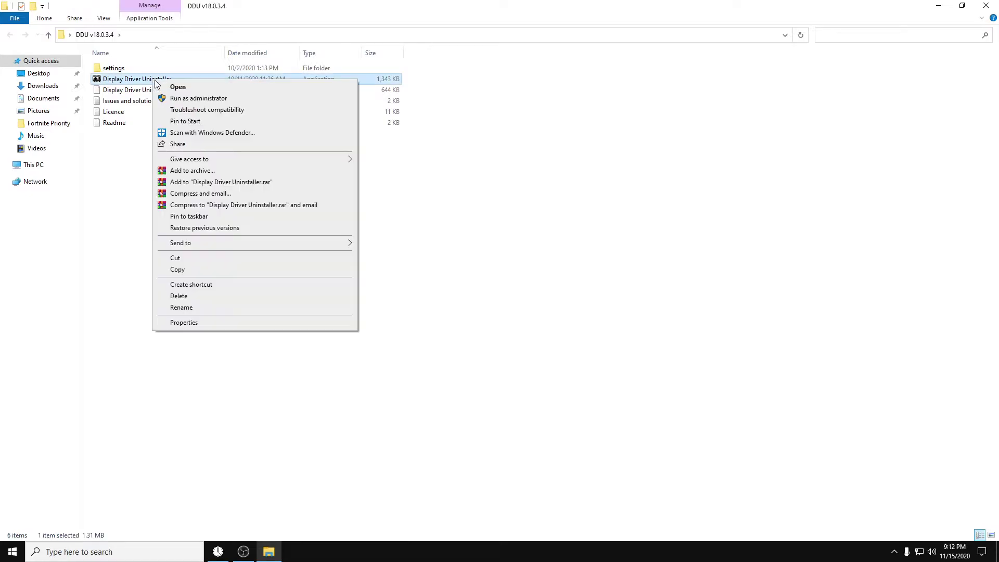
pyautogui.click(198, 102)
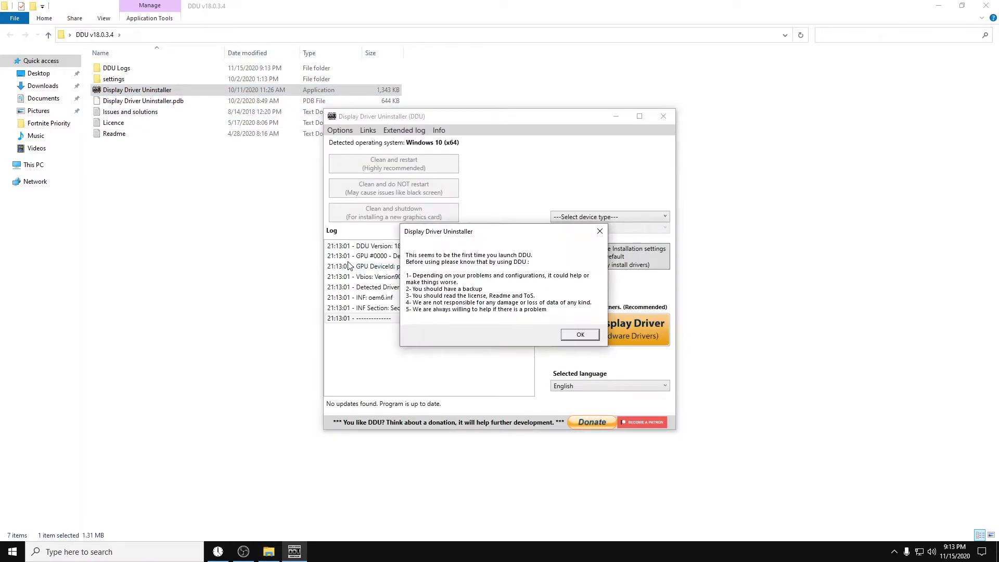
pyautogui.click(580, 335)
pyautogui.click(627, 510)
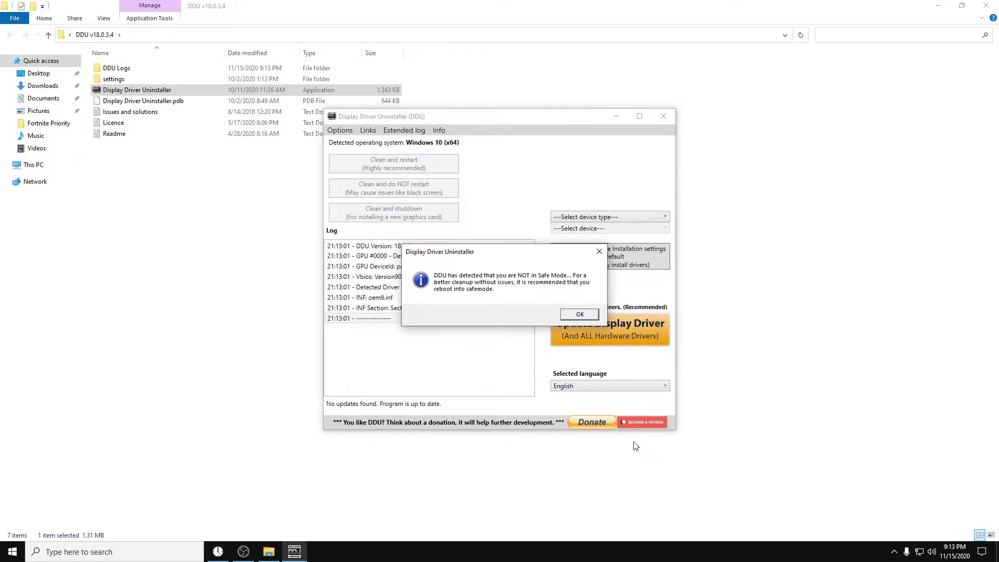
pyautogui.click(581, 314)
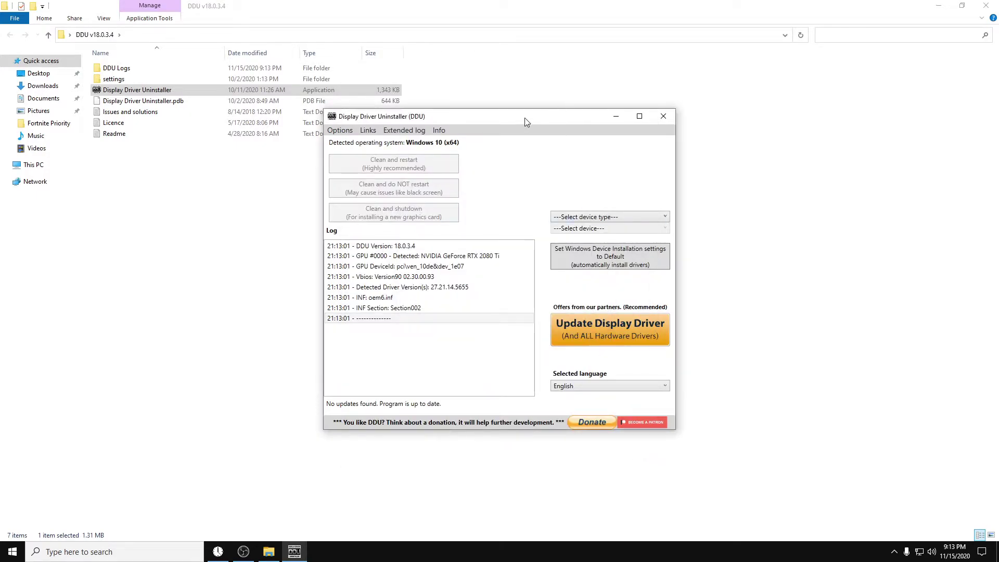
# Set DDU's device type to GPU and the vendor to NVIDIA.
pyautogui.moveTo(525, 117); pyautogui.dragTo(503, 93)
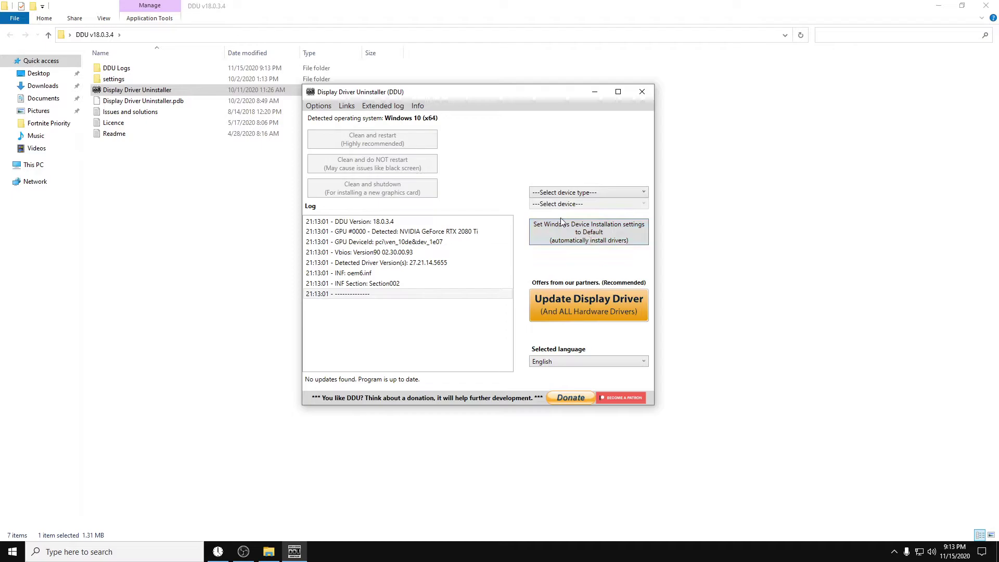
pyautogui.click(569, 192)
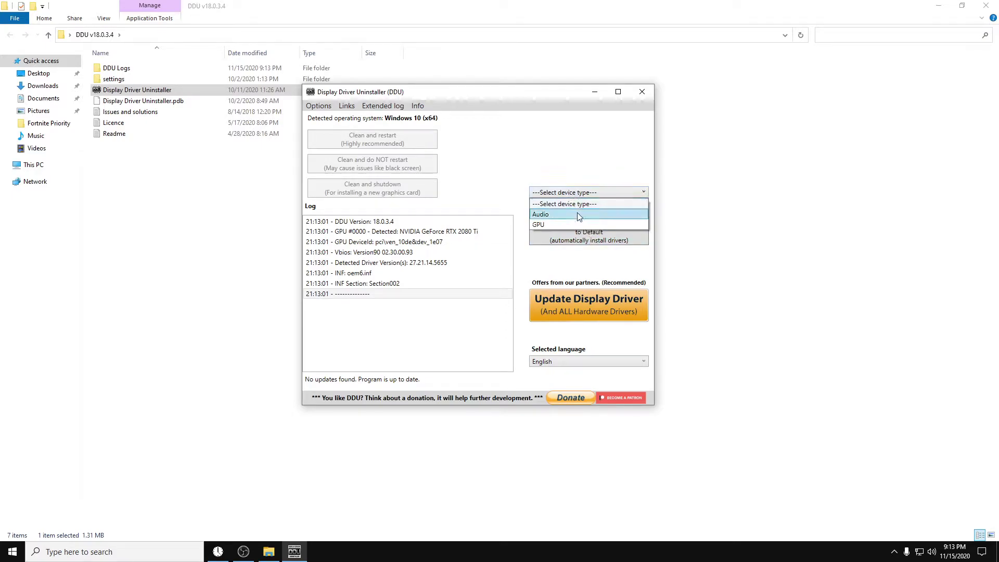
pyautogui.click(571, 224)
pyautogui.click(566, 204)
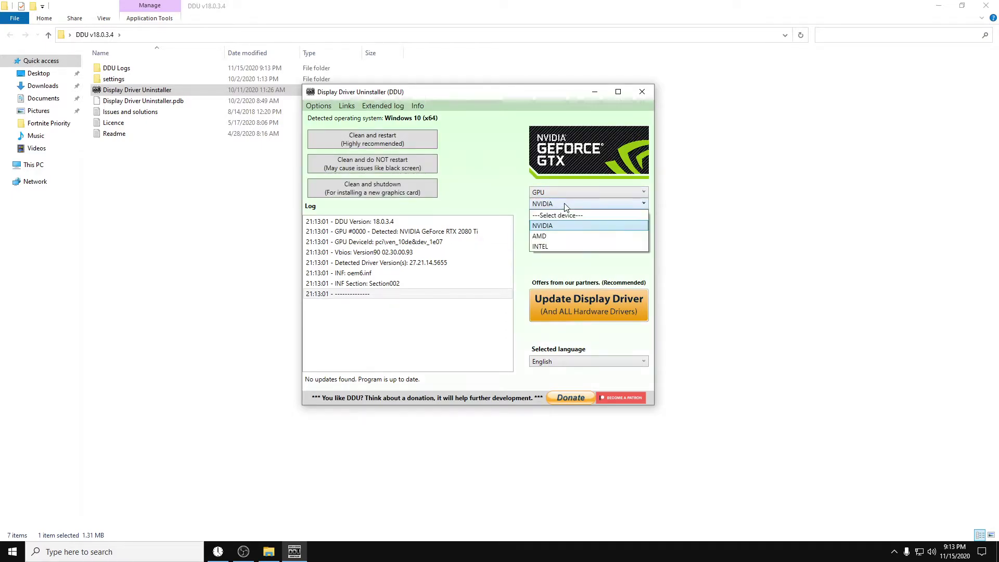
pyautogui.click(561, 224)
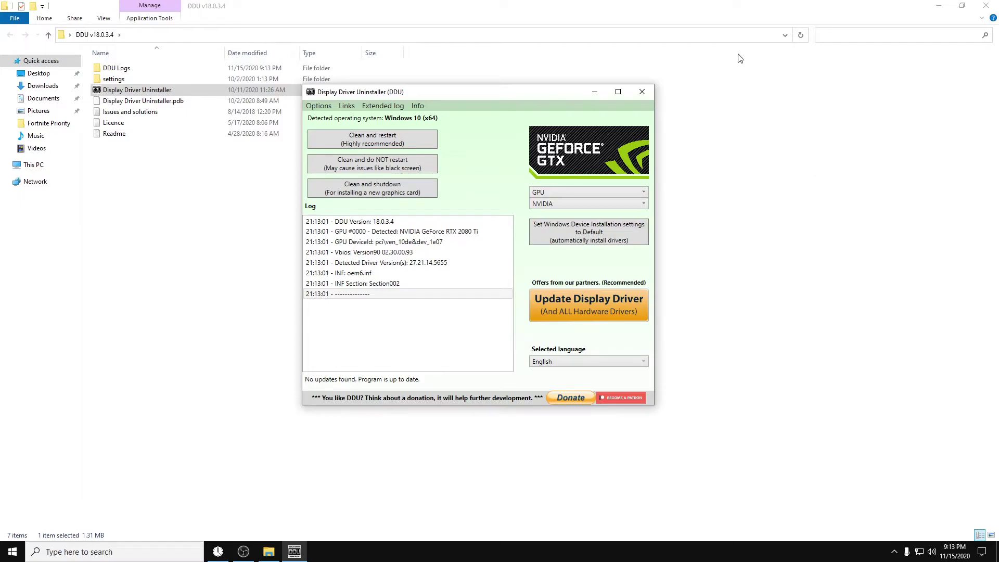
# Close DDU and its folder, placing the DDU folder beside Cache Cleaner on the desktop.
pyautogui.click(644, 92)
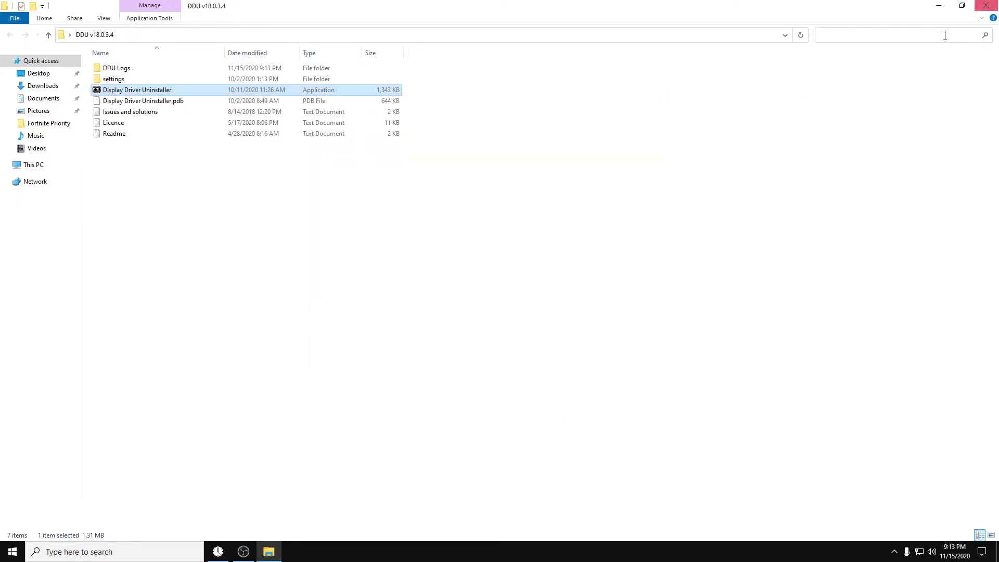
pyautogui.click(985, 6)
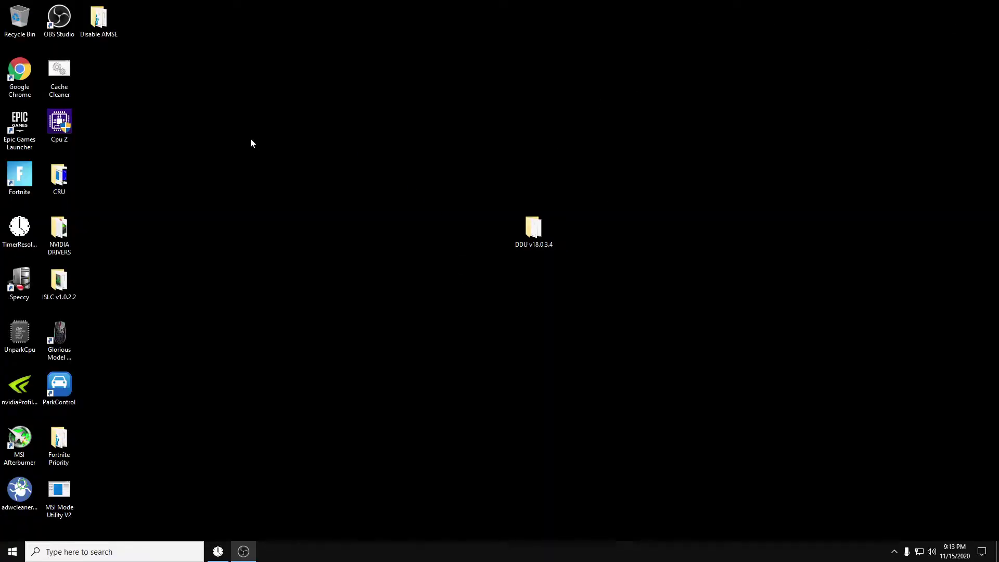
pyautogui.moveTo(520, 230); pyautogui.dragTo(104, 77)
# Relaunch Chrome, open google.com and search for 'nvidia driver download'.
pyautogui.doubleClick(30, 87)
pyautogui.click(201, 27)
pyautogui.click(453, 253)
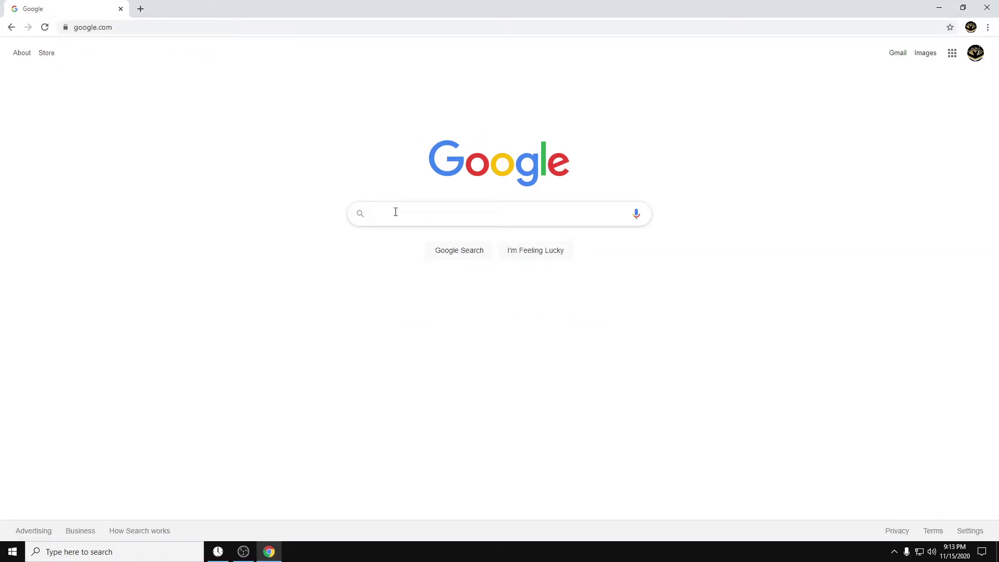
pyautogui.write('nvidia')
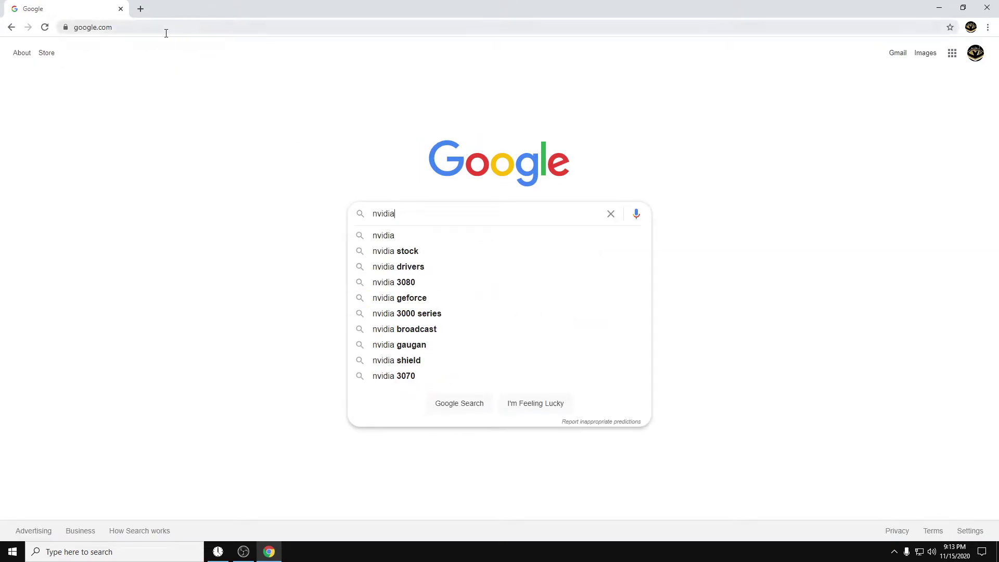
pyautogui.click(150, 28)
pyautogui.write('nvidia driver')
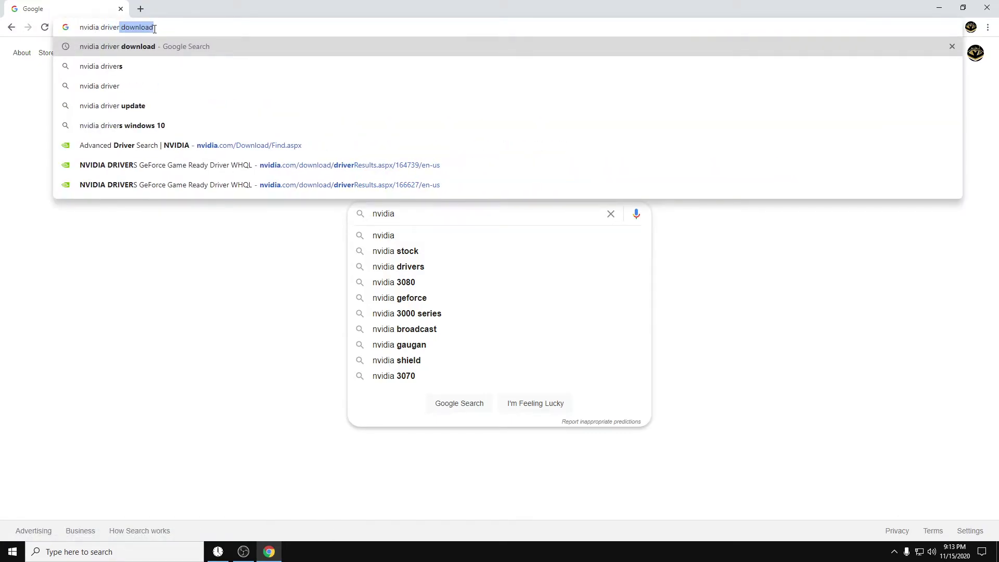
pyautogui.press('Return')
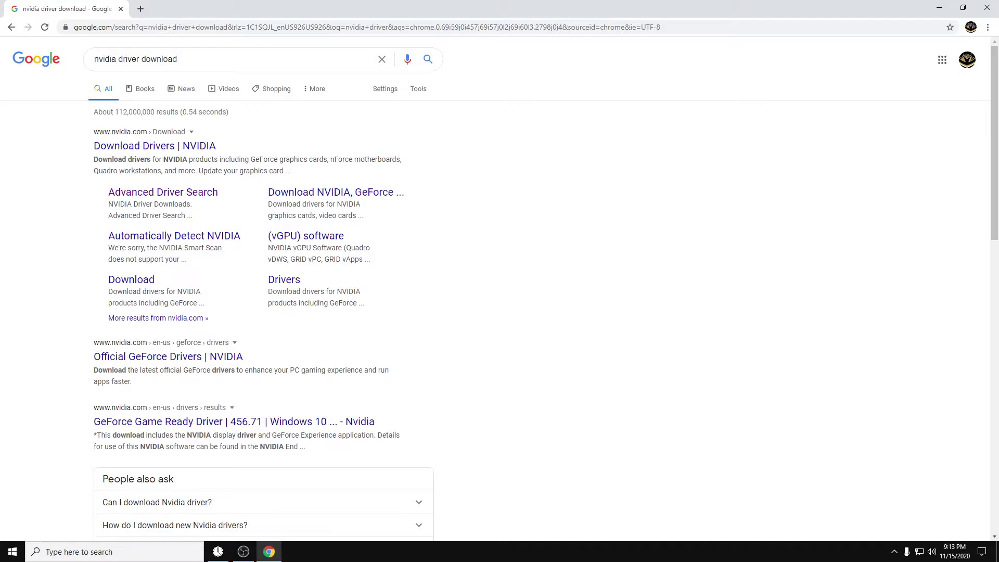
# On NVIDIA's Advanced Driver Search, choose GeForce and GeForce RTX 20 Series, then review the OS list.
pyautogui.click(177, 194)
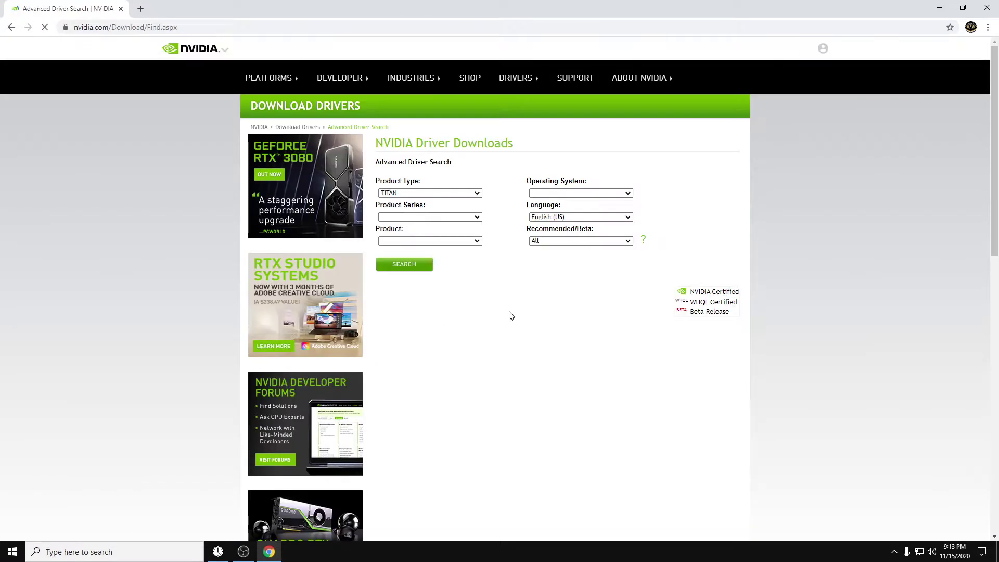
pyautogui.click(432, 193)
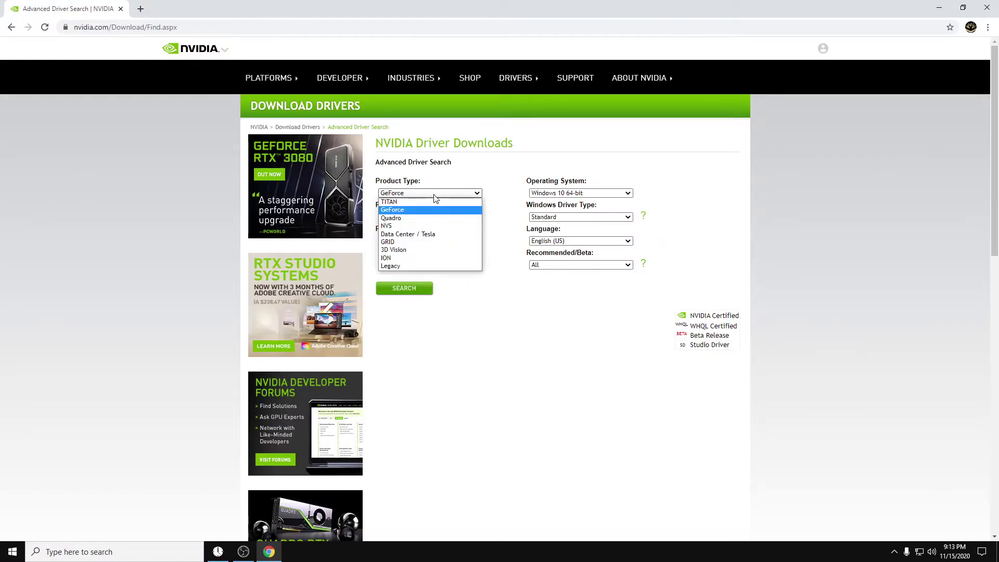
pyautogui.click(428, 212)
pyautogui.click(430, 216)
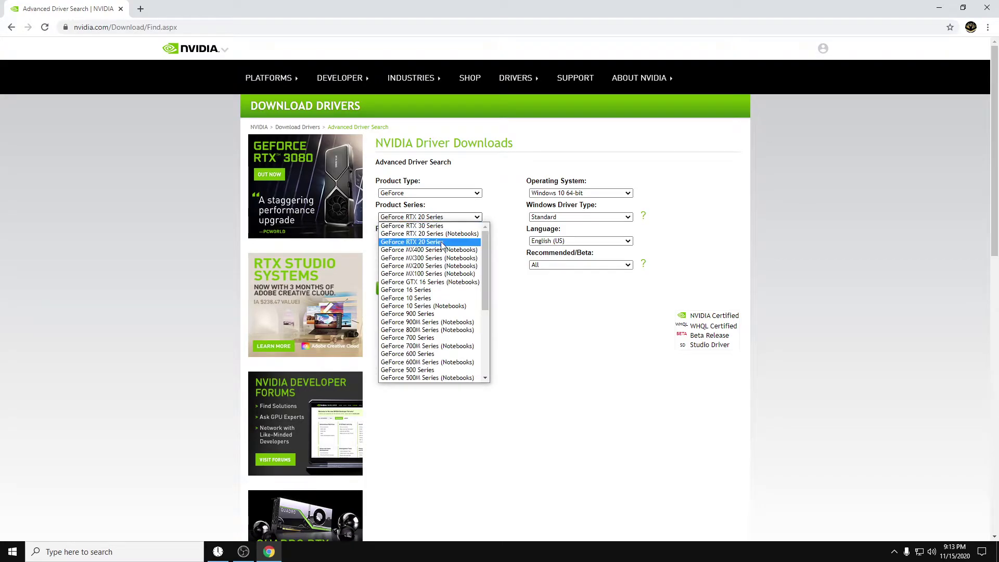
pyautogui.click(451, 242)
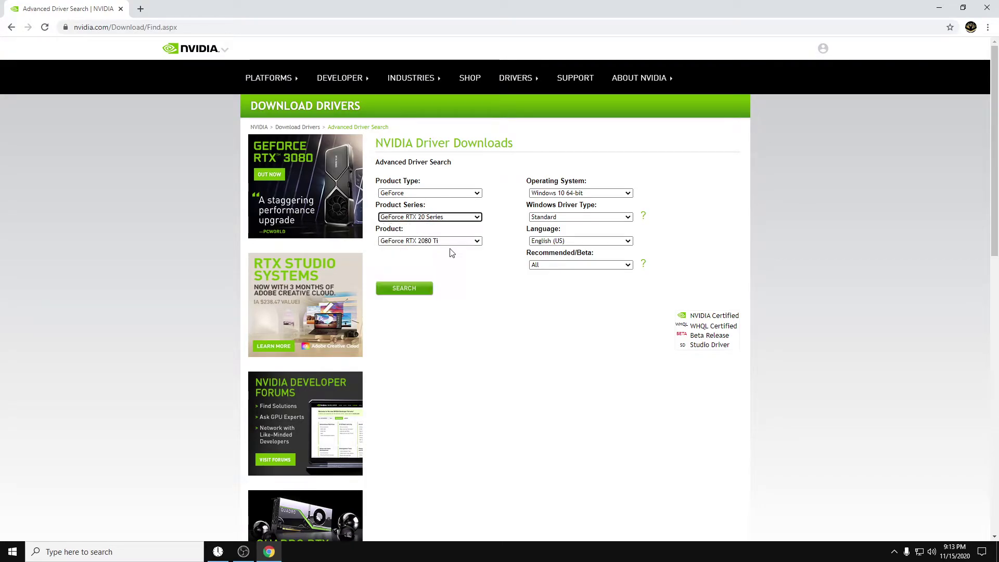
pyautogui.click(577, 194)
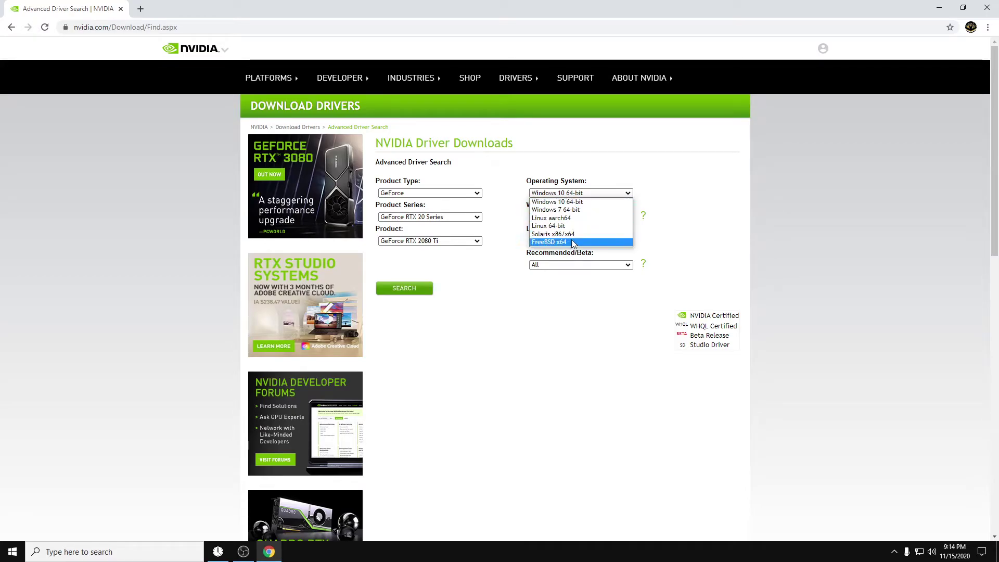
# Keep Windows 10 64-bit, search RTX 2080 Ti drivers, and highlight version 456.55.
pyautogui.click(575, 203)
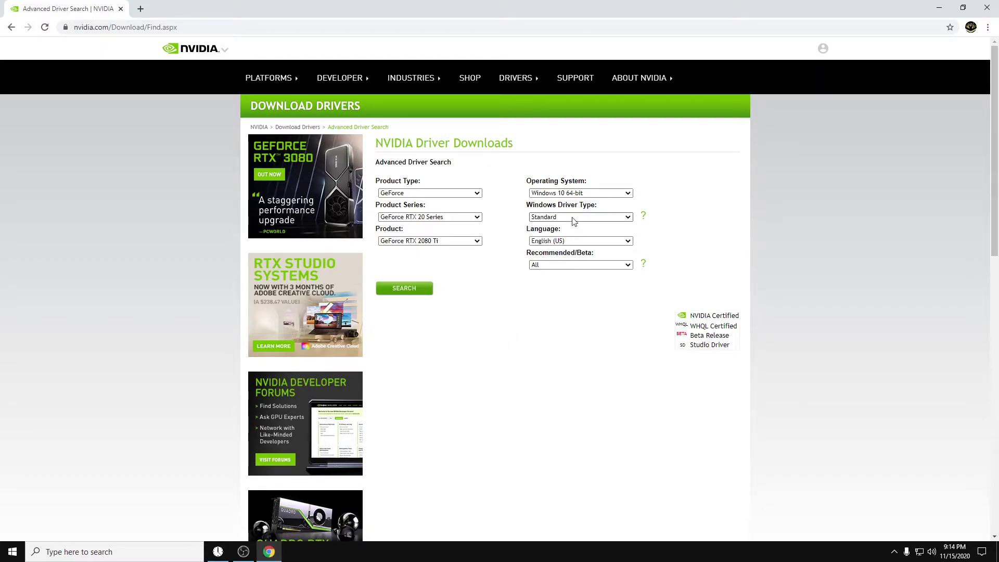
pyautogui.click(414, 296)
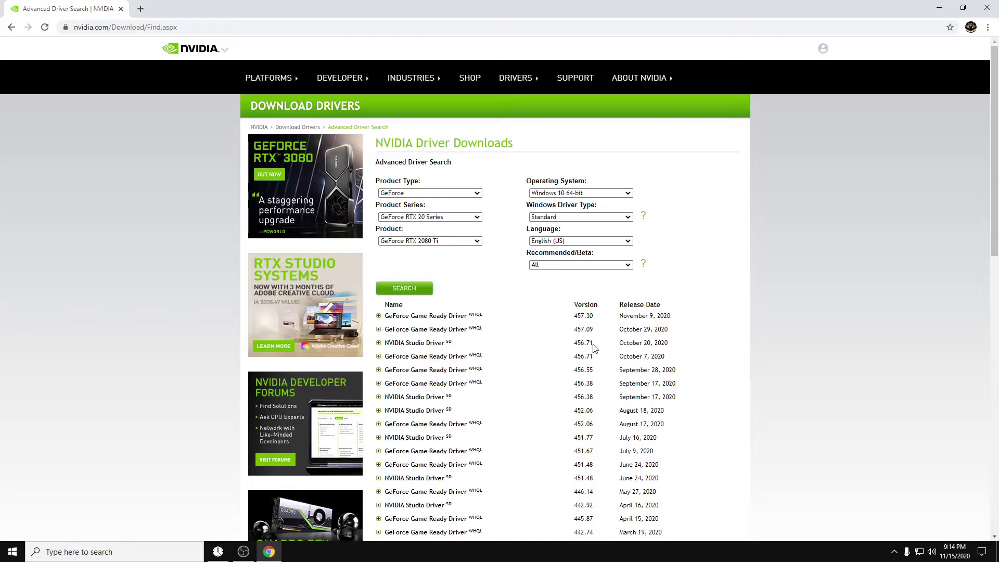
pyautogui.scroll(-2, 570, 337)
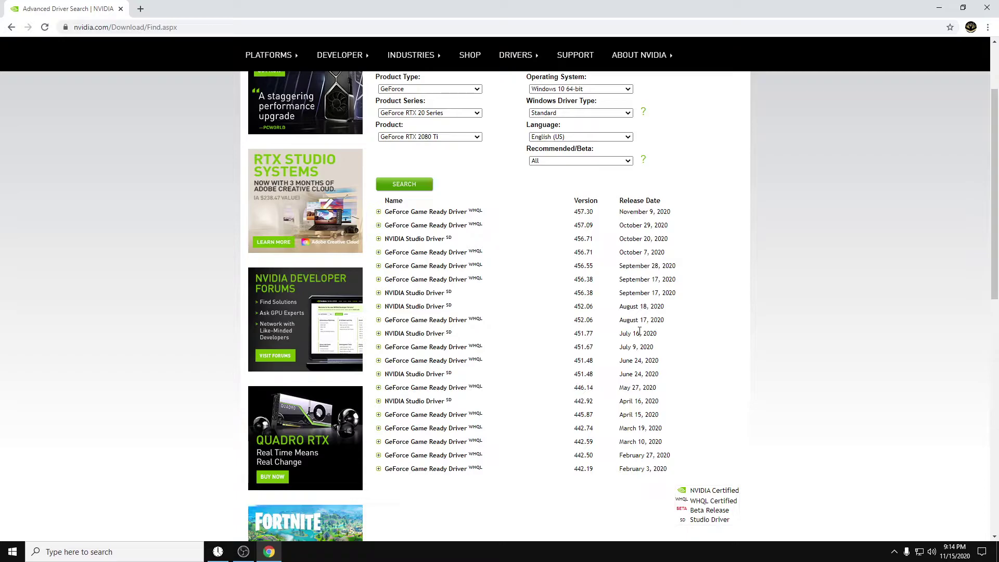
pyautogui.doubleClick(576, 266)
pyautogui.click(121, 552)
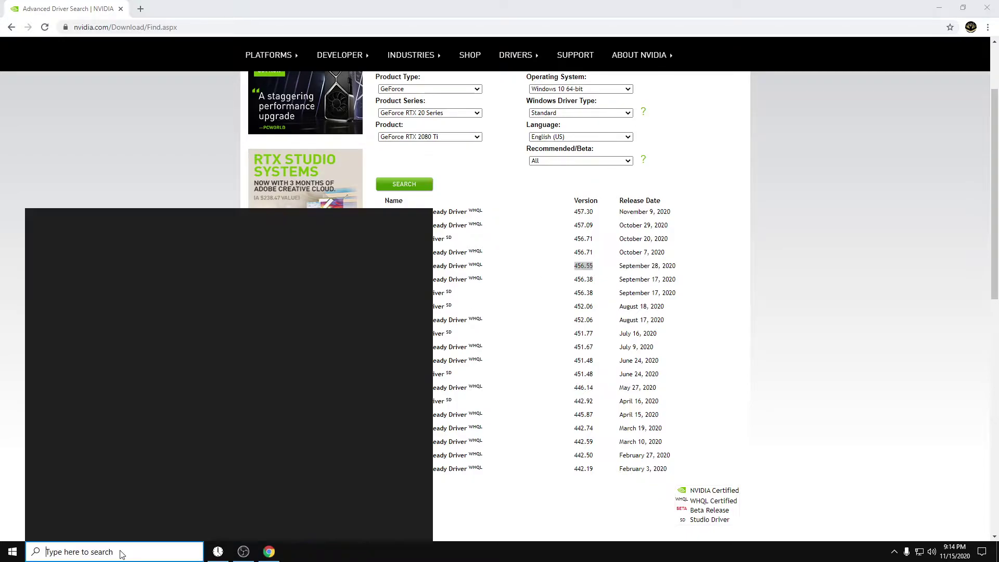
pyautogui.write('con')
pyautogui.press('Return')
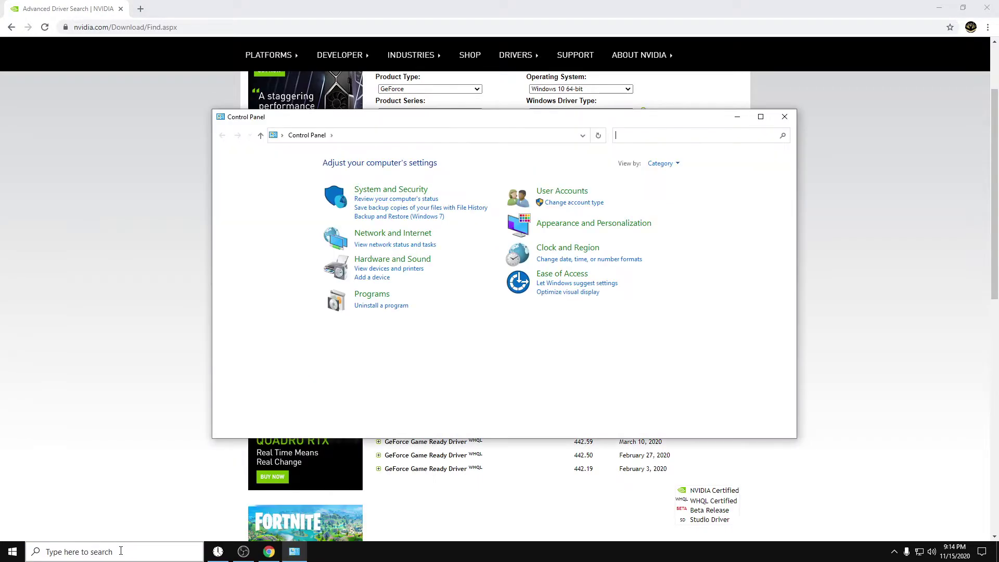
pyautogui.click(377, 308)
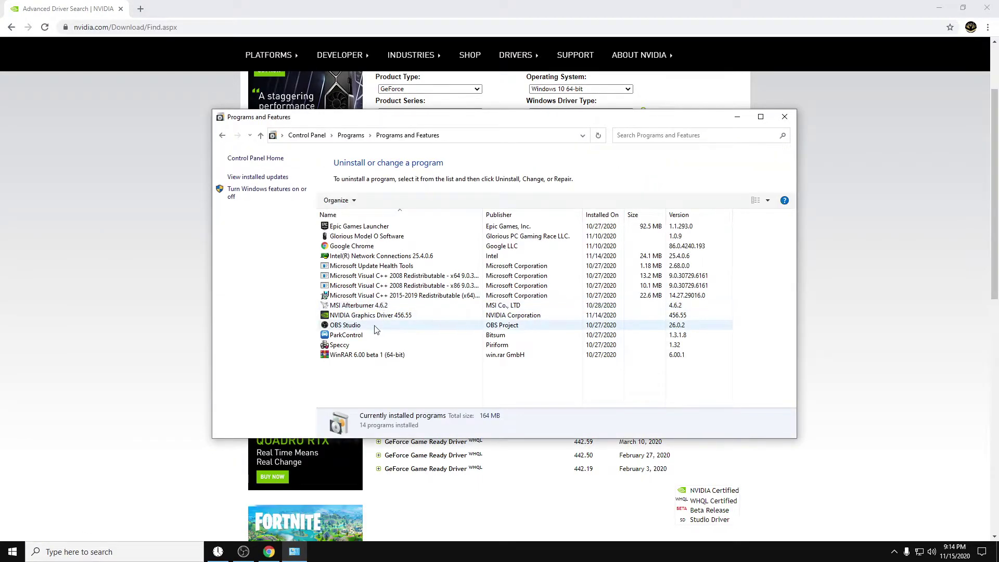
pyautogui.click(393, 316)
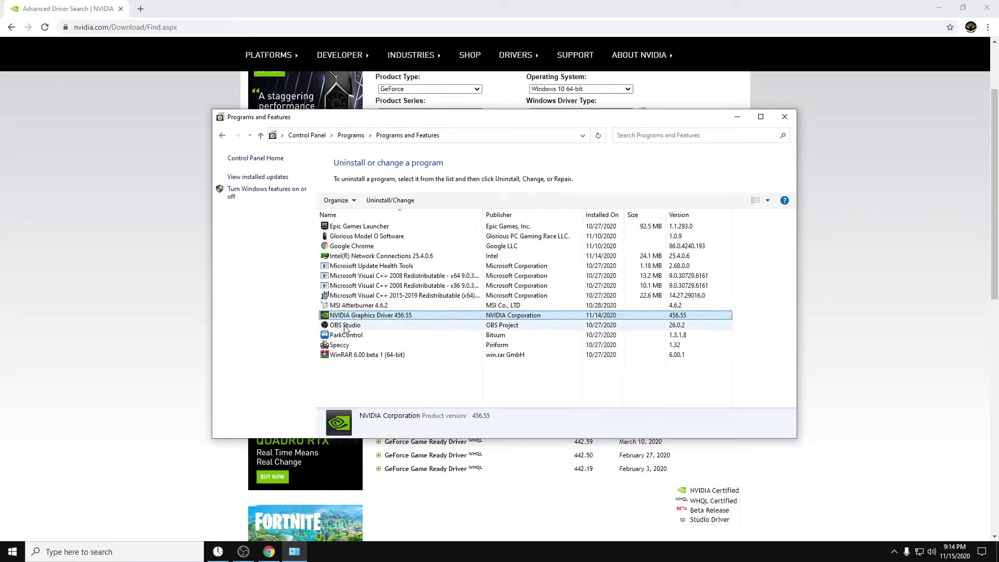
pyautogui.click(364, 326)
pyautogui.click(388, 316)
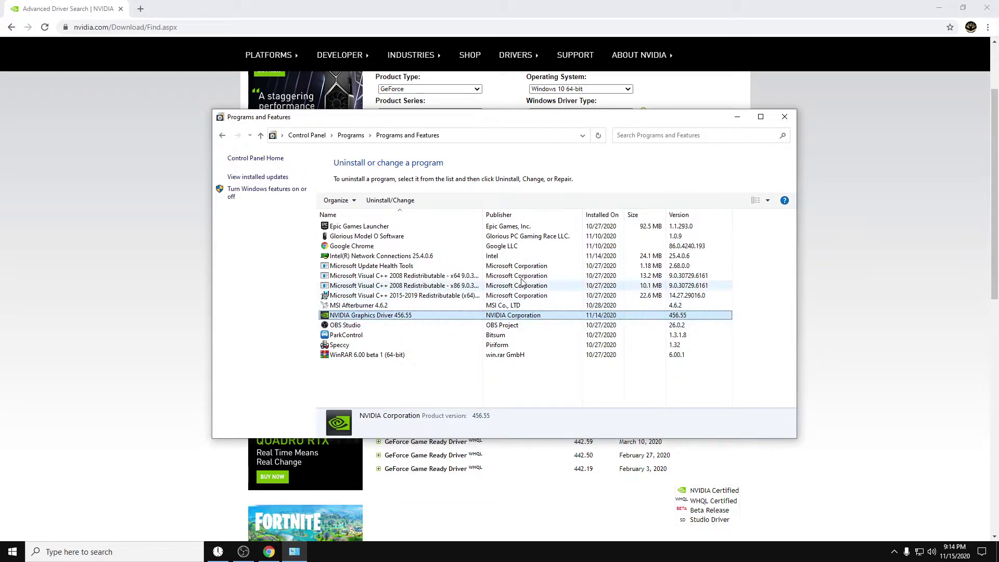
pyautogui.click(787, 120)
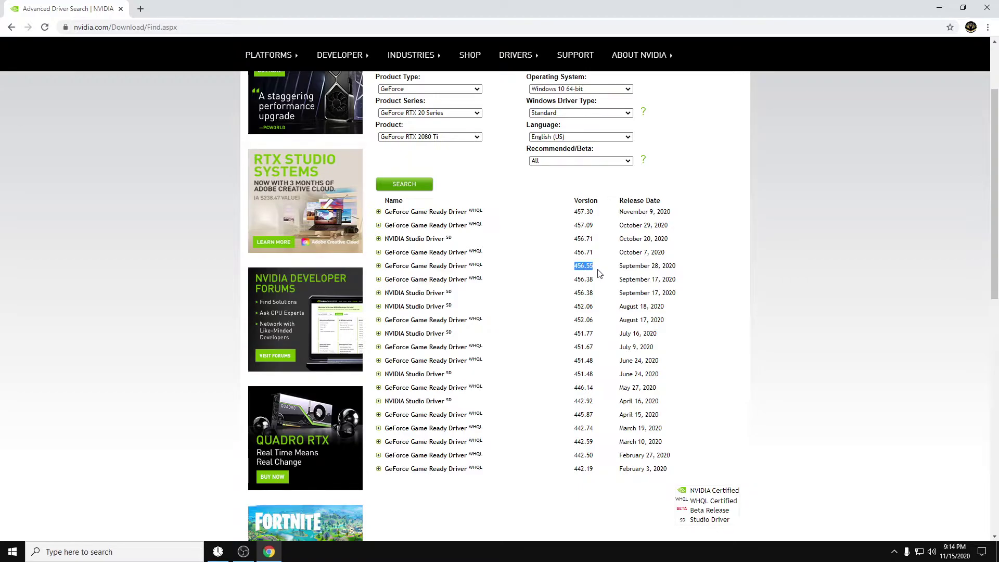
# Open the GeForce Game Ready Driver 457.30 result.
pyautogui.click(451, 214)
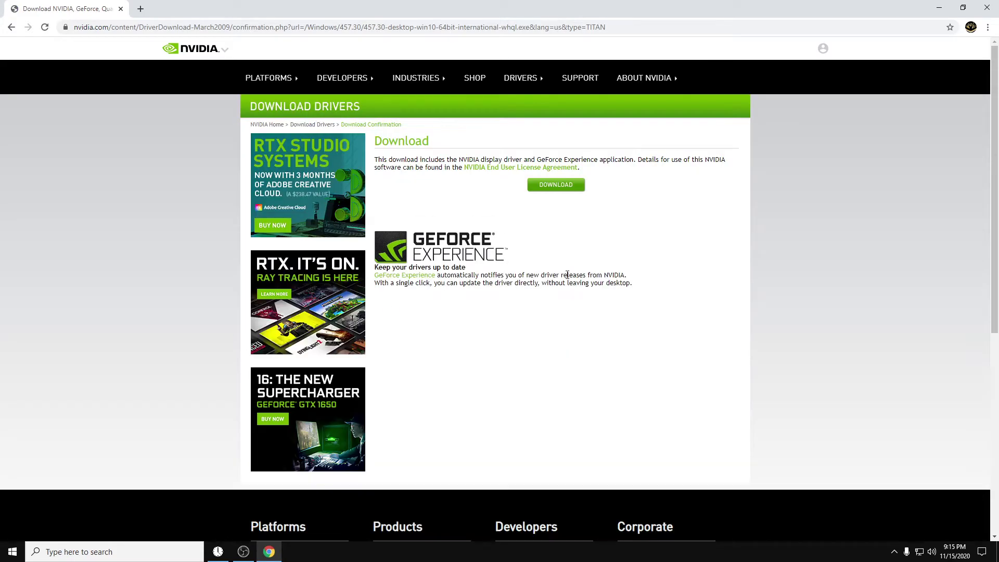
# Download the 457.30-desktop-win10-64bit-international-whql.exe installer.
pyautogui.click(555, 185)
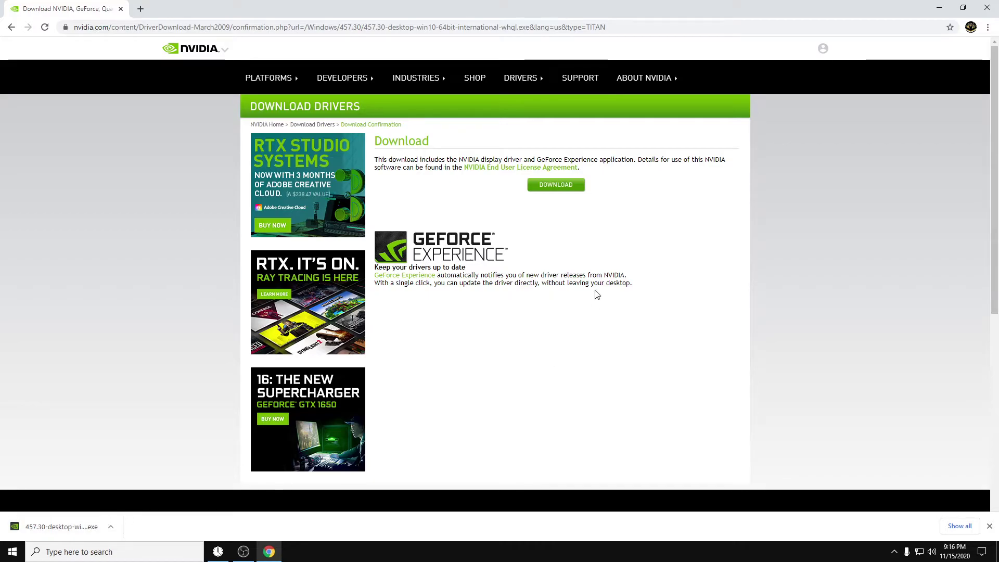
# Show the 457.30 installer in Downloads and arrange that window beside the desktop.
pyautogui.rightClick(82, 526)
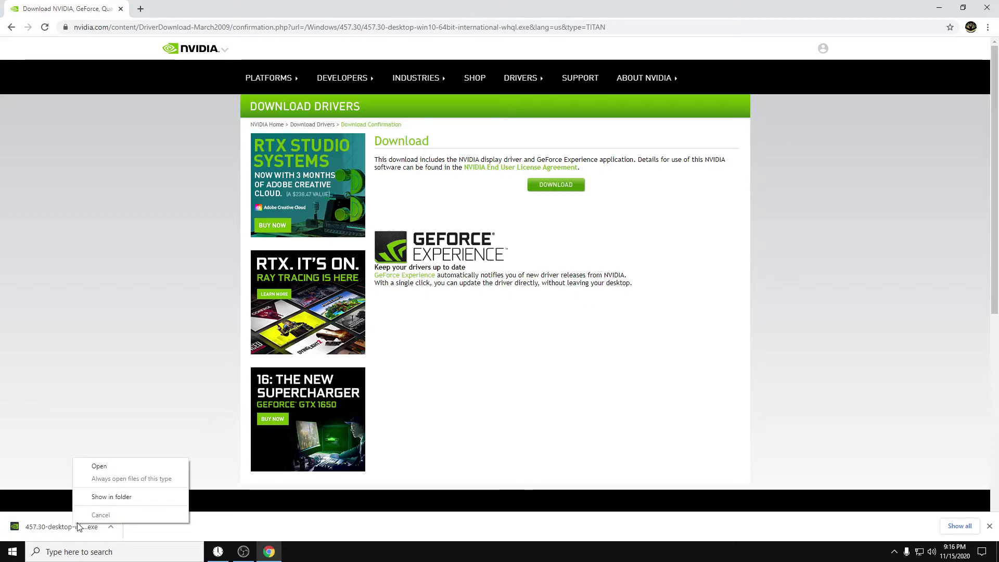
pyautogui.click(130, 496)
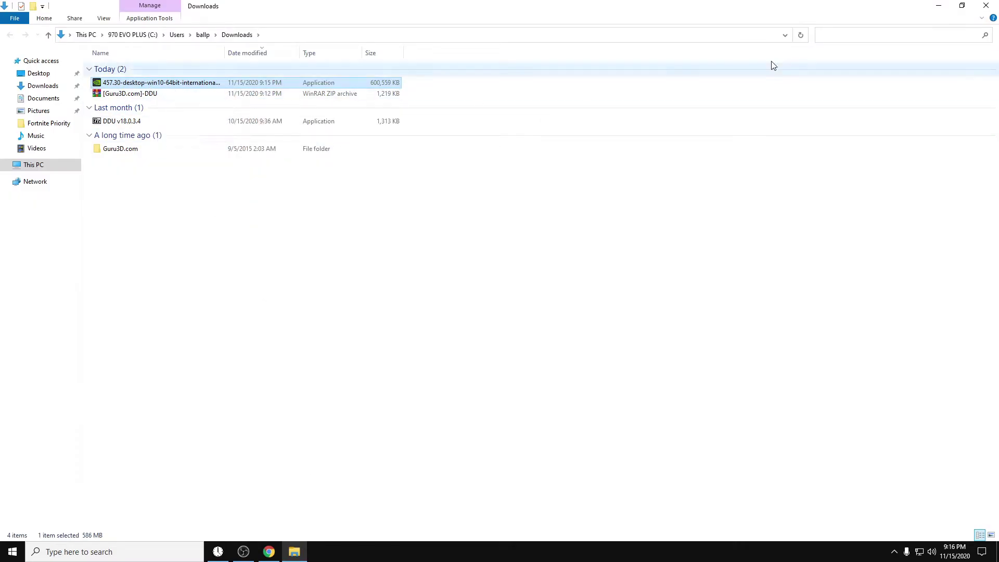
pyautogui.click(962, 5)
pyautogui.click(987, 6)
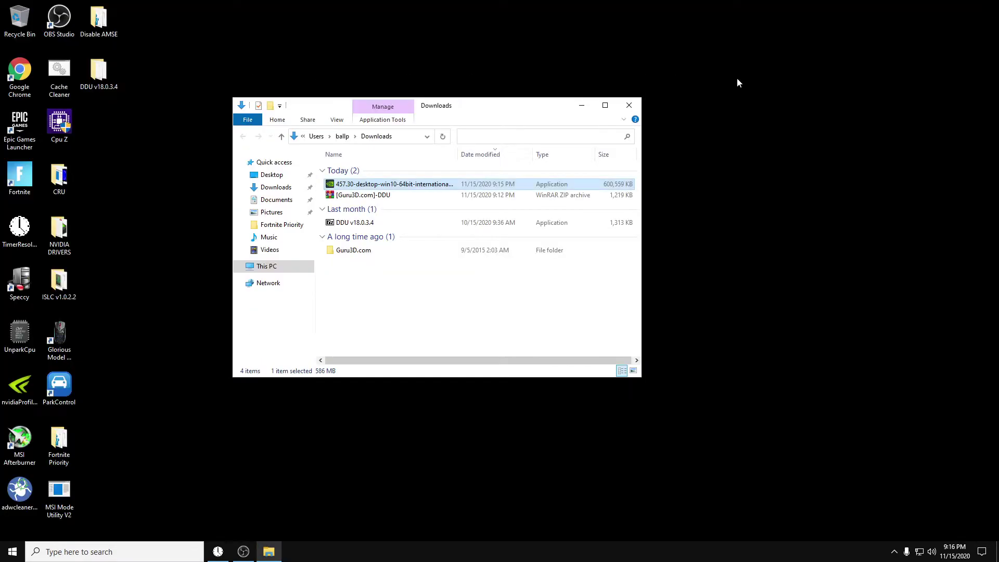
pyautogui.moveTo(483, 111); pyautogui.dragTo(453, 121)
# Create a DRIVERS folder on the desktop and move the 457.30 installer into it.
pyautogui.rightClick(625, 220)
pyautogui.moveTo(674, 319)
pyautogui.click(773, 323)
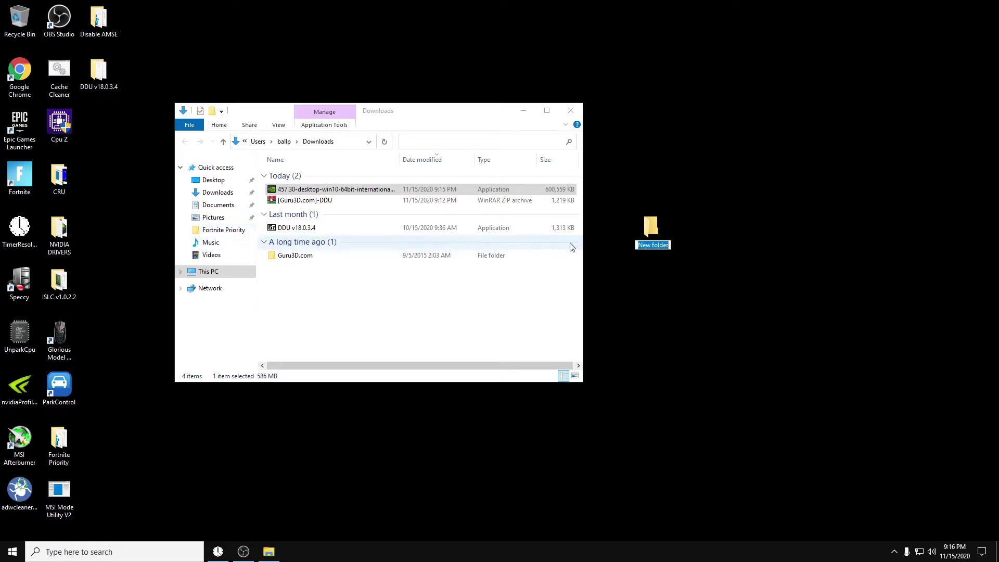
pyautogui.write('dRIVERS')
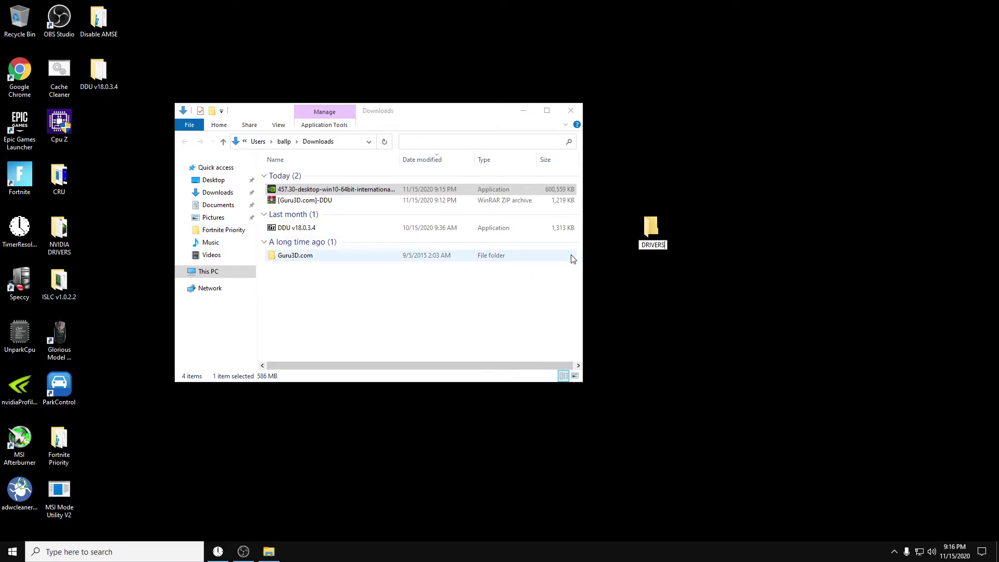
pyautogui.press('Return')
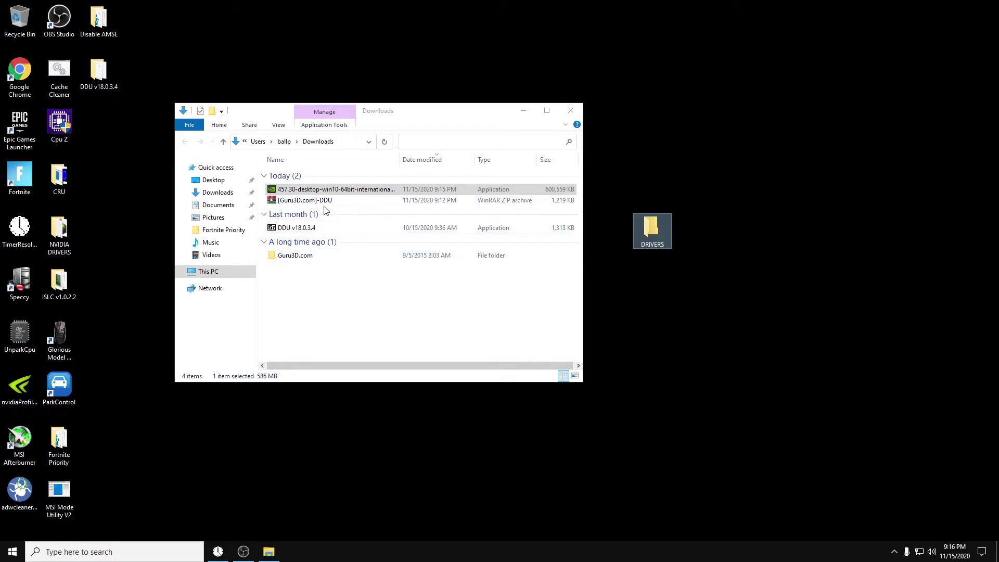
pyautogui.click(321, 190)
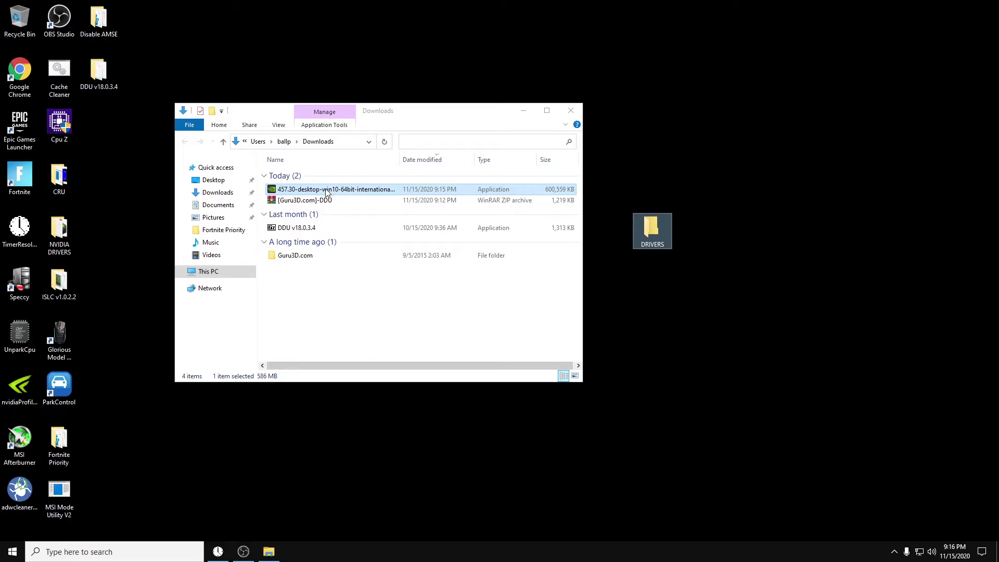
pyautogui.moveTo(325, 191); pyautogui.dragTo(654, 234)
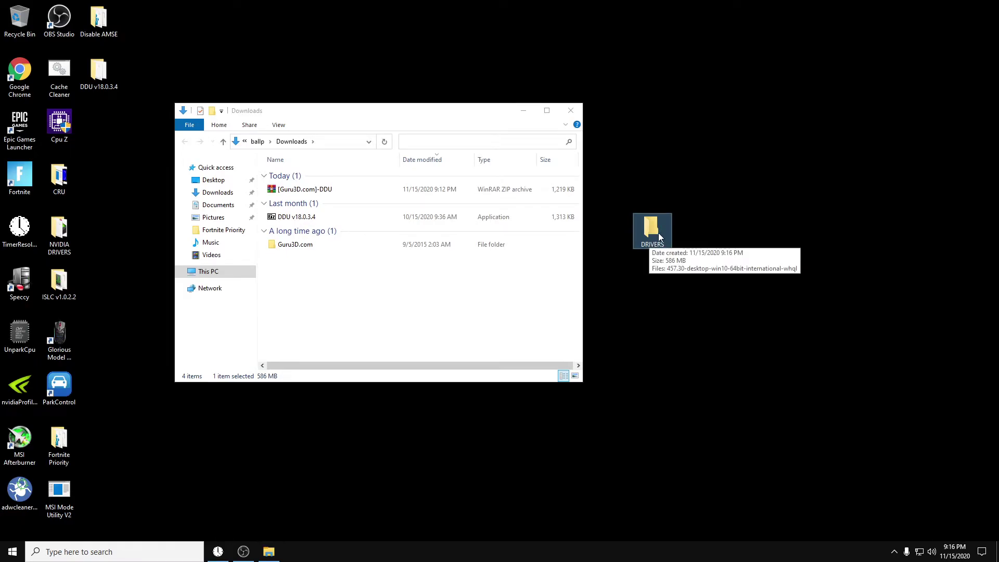
# Find NVIDIA Graphics Driver 456.55 in Control Panel's installed programs, then close it and Downloads.
pyautogui.click(85, 552)
pyautogui.write('control')
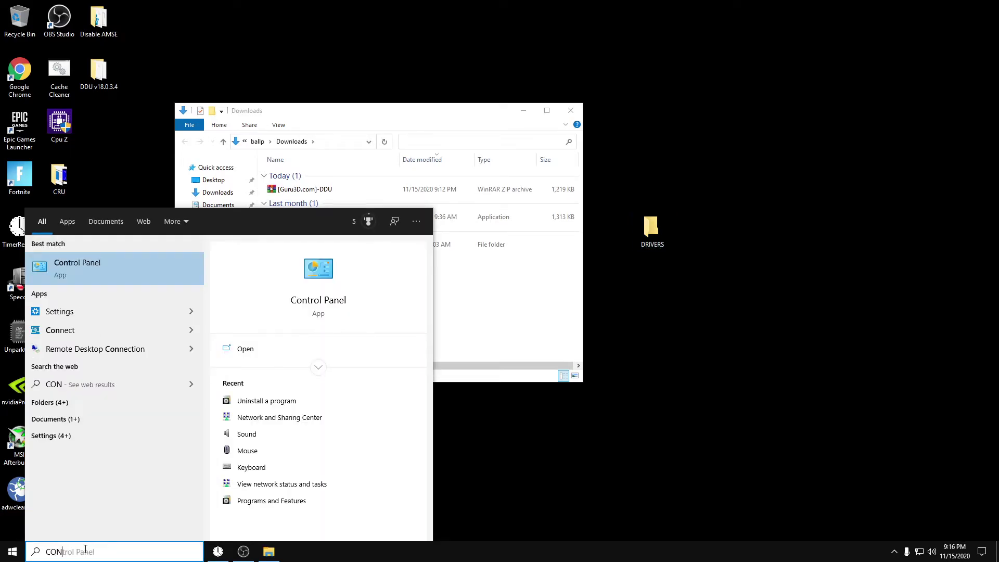
pyautogui.press('Return')
pyautogui.click(385, 306)
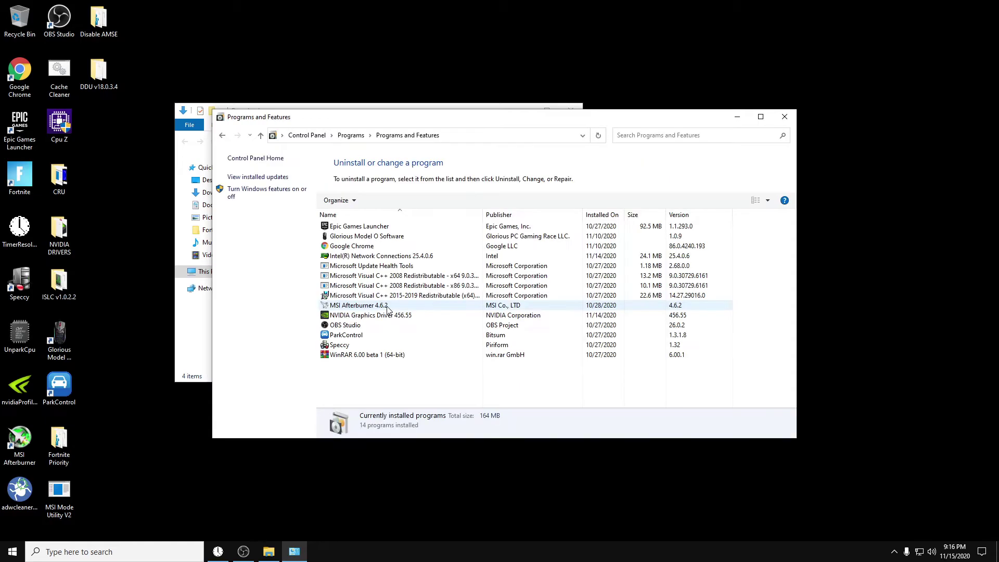
pyautogui.click(387, 317)
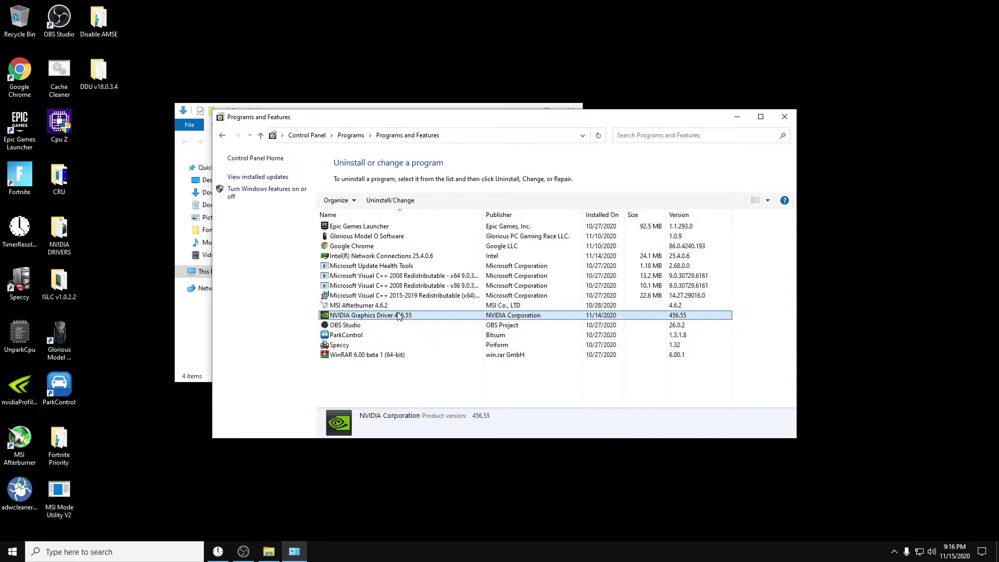
pyautogui.click(785, 116)
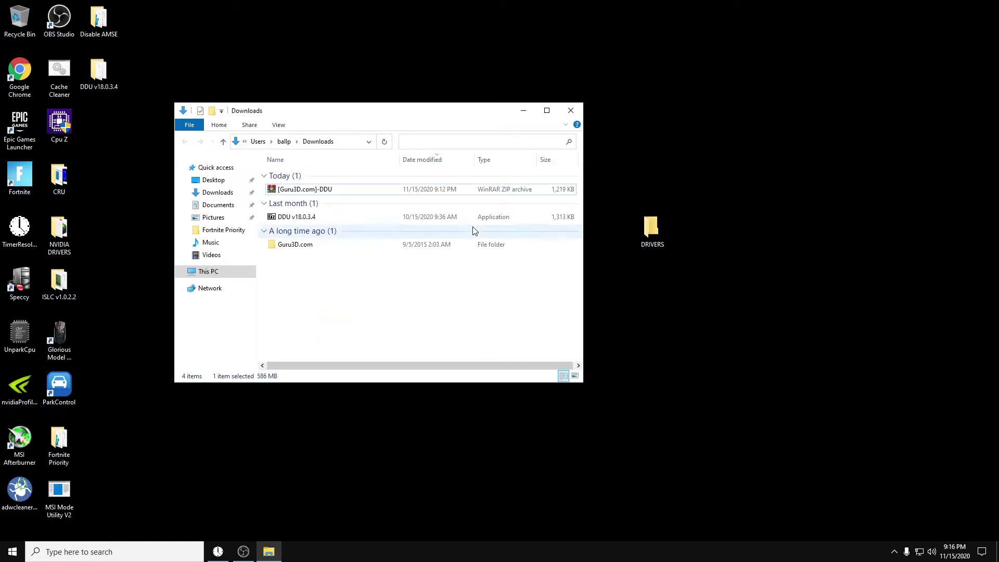
pyautogui.click(571, 110)
# Open the DRIVERS folder maximized and WinRAR Extract Here the 457.30 driver installer into it.
pyautogui.moveTo(654, 229); pyautogui.dragTo(497, 229)
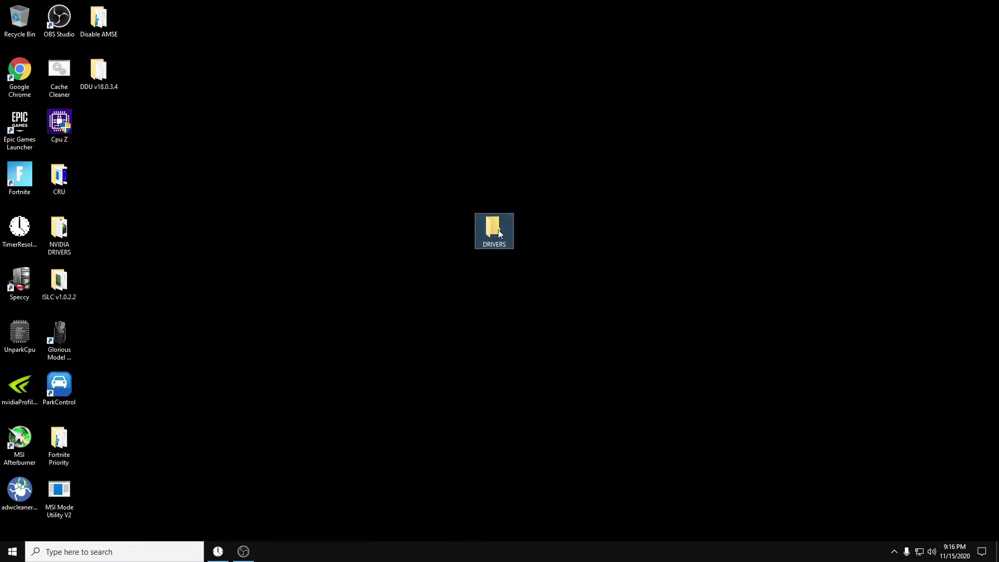
pyautogui.doubleClick(495, 229)
pyautogui.moveTo(437, 113); pyautogui.dragTo(510, 114)
pyautogui.click(616, 109)
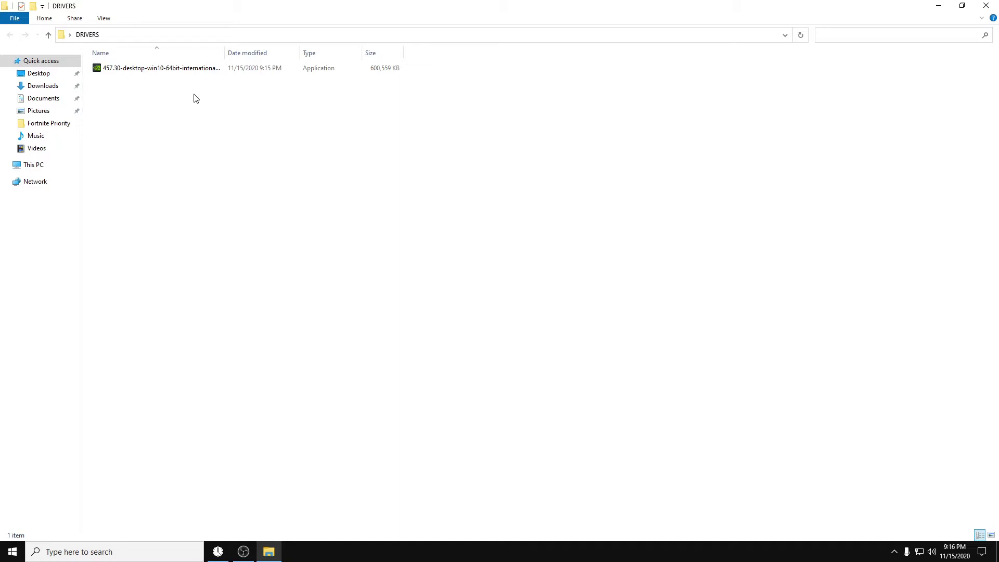
pyautogui.rightClick(156, 69)
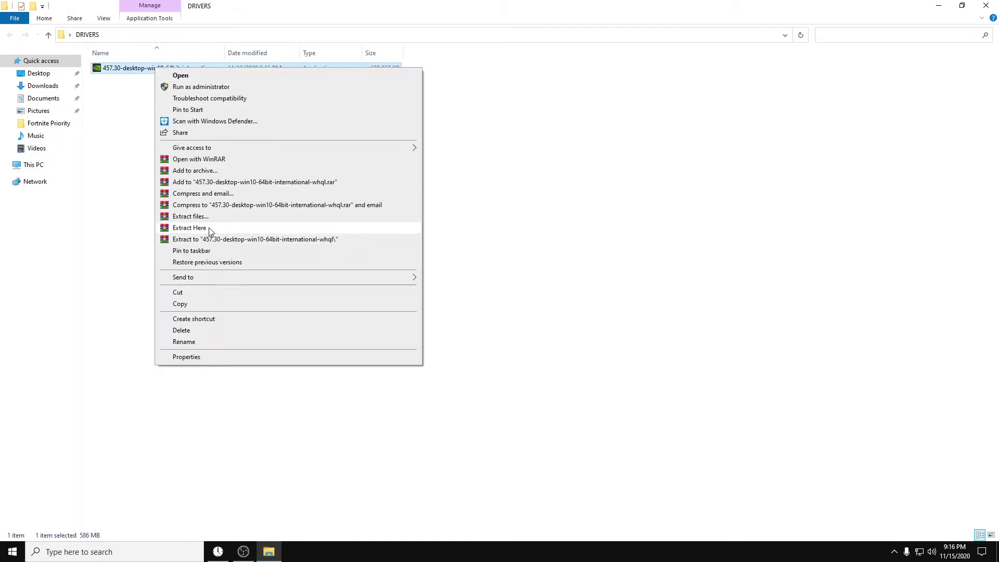
pyautogui.click(410, 241)
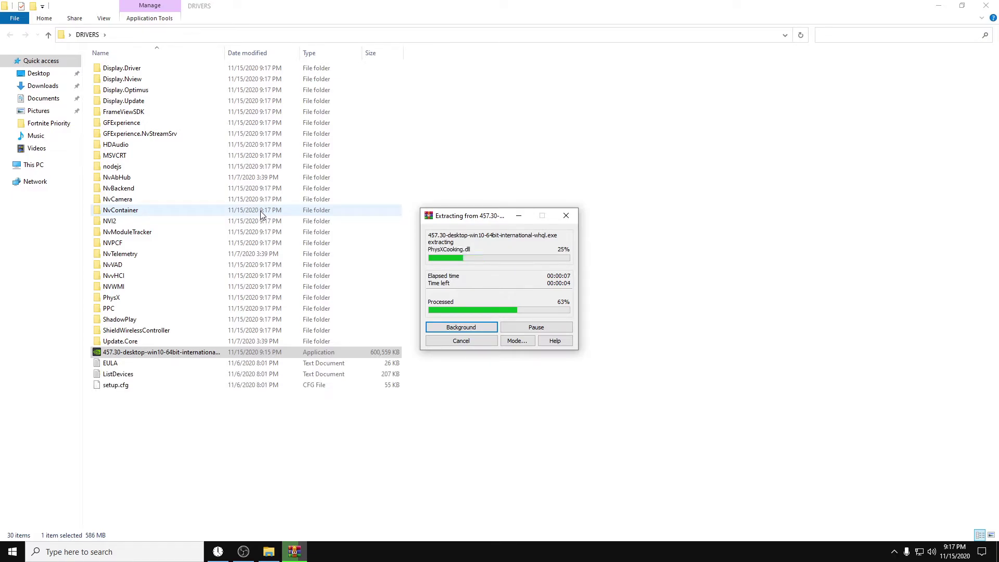
# Select all DRIVERS items except Display.Driver, GFExperience, NVI2, EULA, ListDevices, setup.cfg and setup.
pyautogui.click(142, 180)
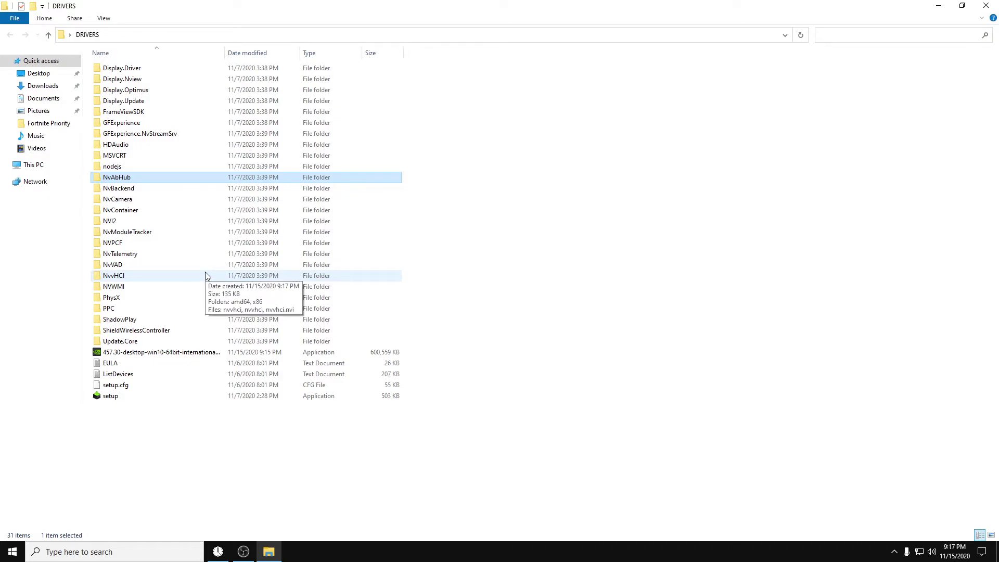
pyautogui.hotkey('ctrl', 'a')
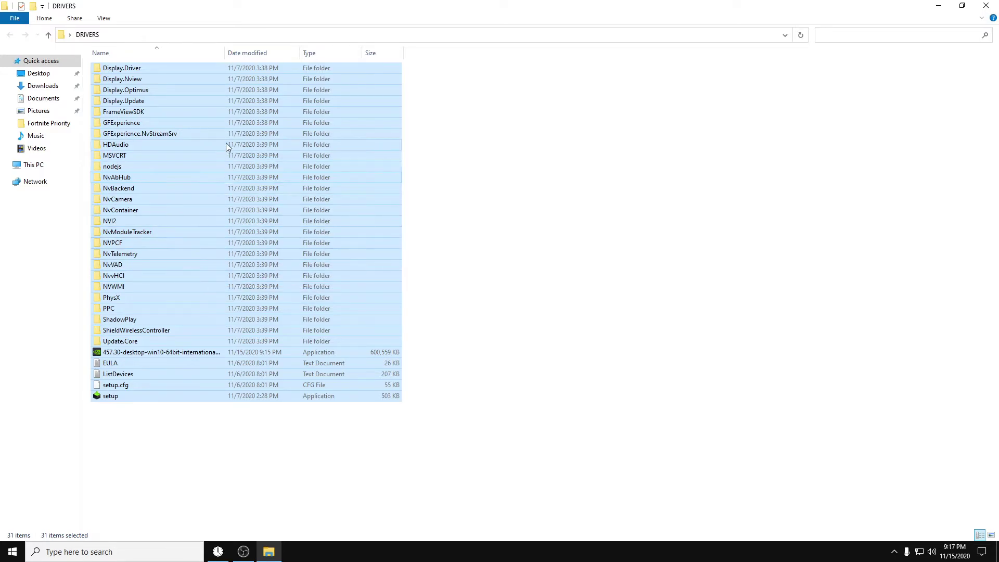
pyautogui.keyDown('ctrl'); pyautogui.click(141, 69); pyautogui.keyUp('ctrl')
pyautogui.keyDown('ctrl'); pyautogui.click(142, 123); pyautogui.keyUp('ctrl')
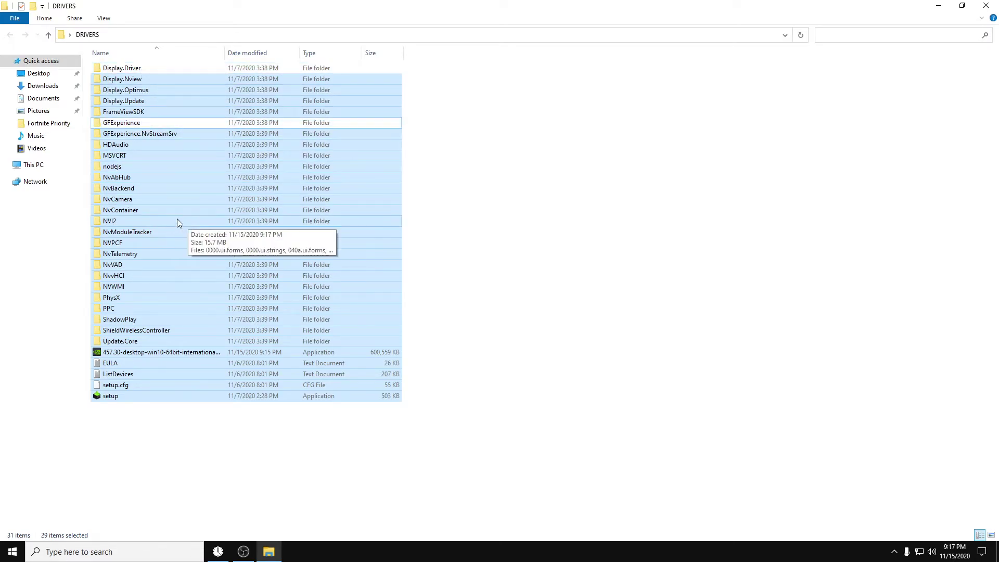
pyautogui.keyDown('ctrl'); pyautogui.click(141, 221); pyautogui.keyUp('ctrl')
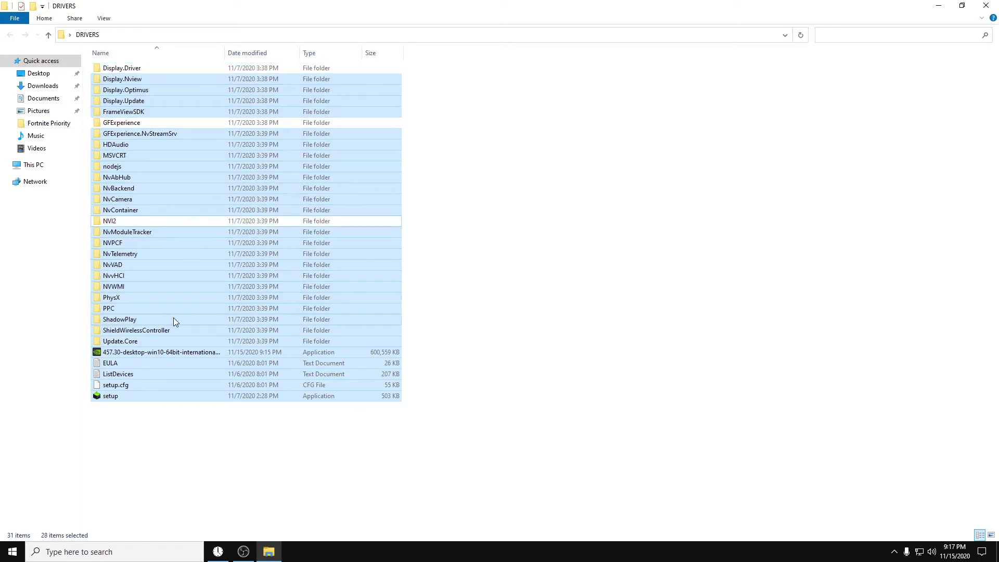
pyautogui.keyDown('ctrl'); pyautogui.click(126, 364); pyautogui.keyUp('ctrl')
pyautogui.keyDown('ctrl'); pyautogui.click(128, 374); pyautogui.keyUp('ctrl')
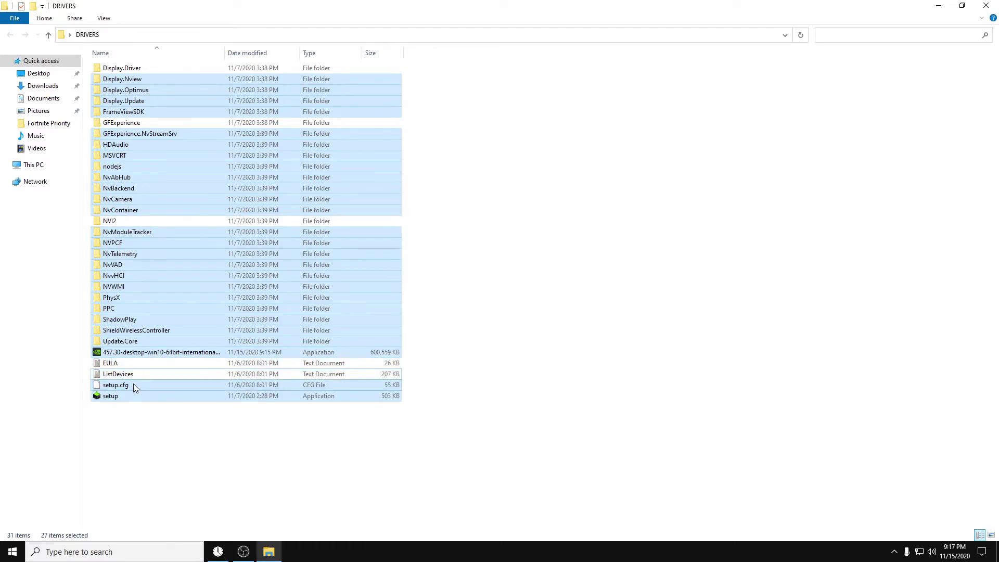
pyautogui.keyDown('ctrl'); pyautogui.click(130, 385); pyautogui.keyUp('ctrl')
pyautogui.keyDown('ctrl'); pyautogui.click(130, 397); pyautogui.keyUp('ctrl')
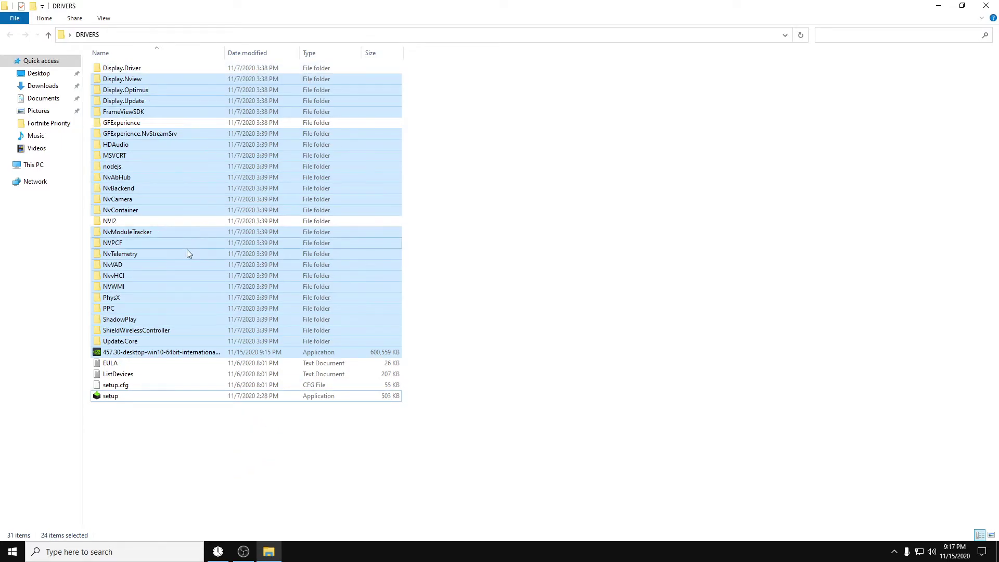
pyautogui.rightClick(159, 284)
pyautogui.click(187, 427)
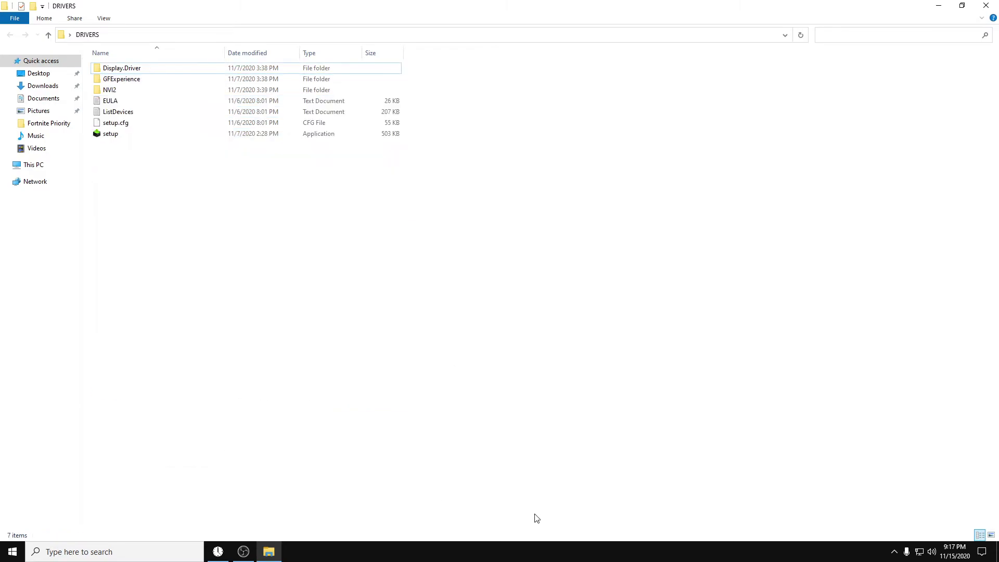
pyautogui.click(141, 100)
pyautogui.press('Down')
pyautogui.press('Down')
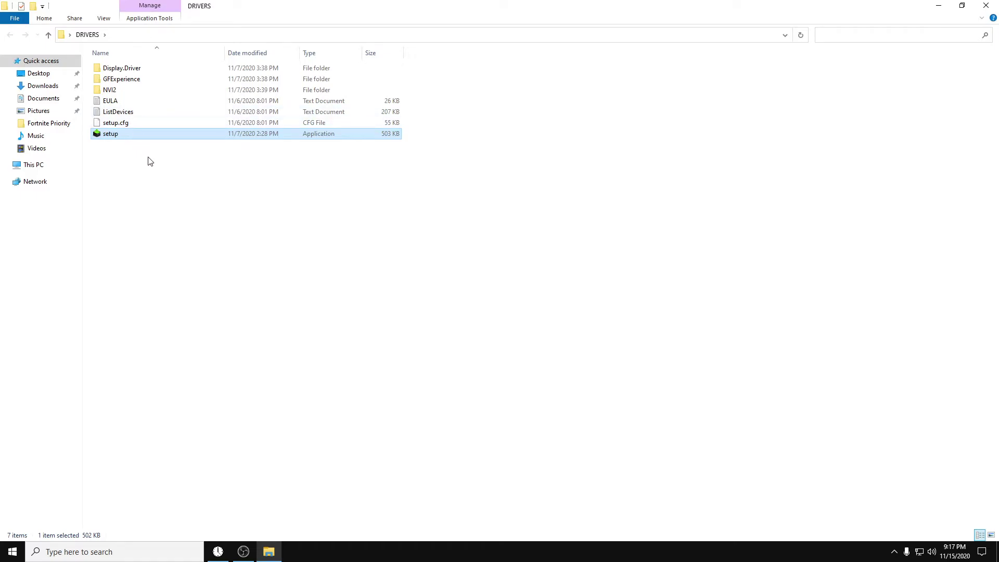
# In GFExperience, select all 71 items except PrivacyPolicy and both EULA files.
pyautogui.doubleClick(129, 81)
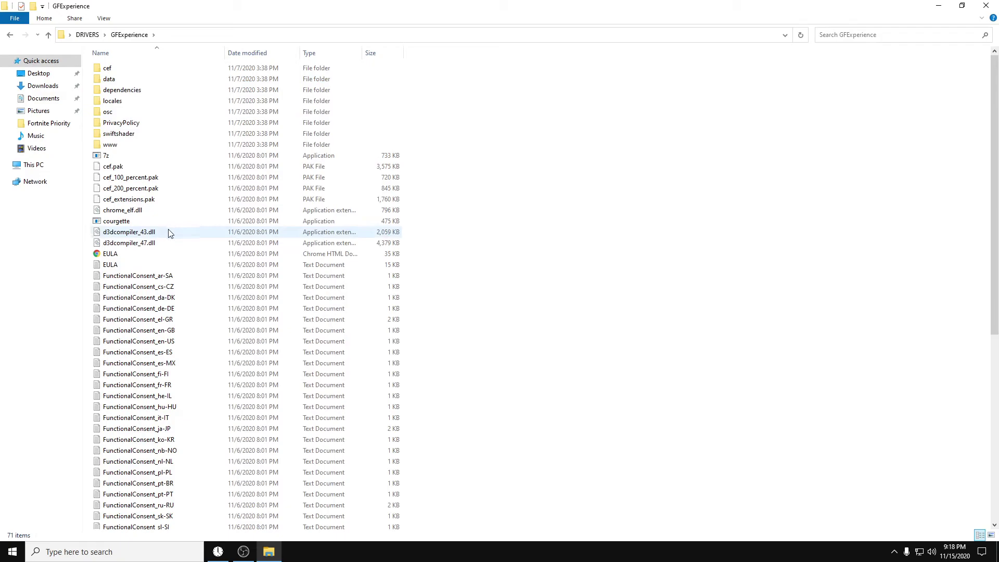
pyautogui.click(161, 245)
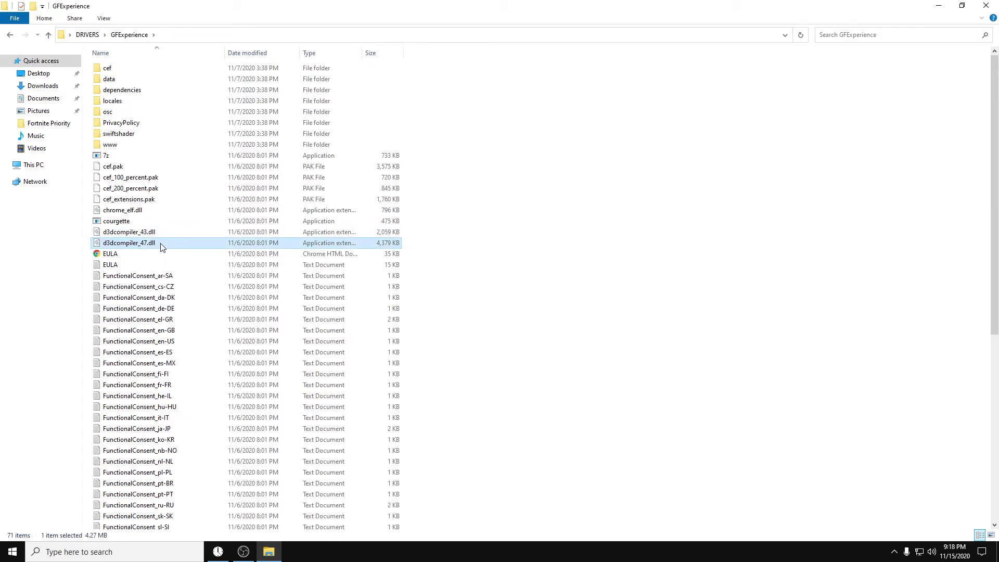
pyautogui.hotkey('ctrl', 'a')
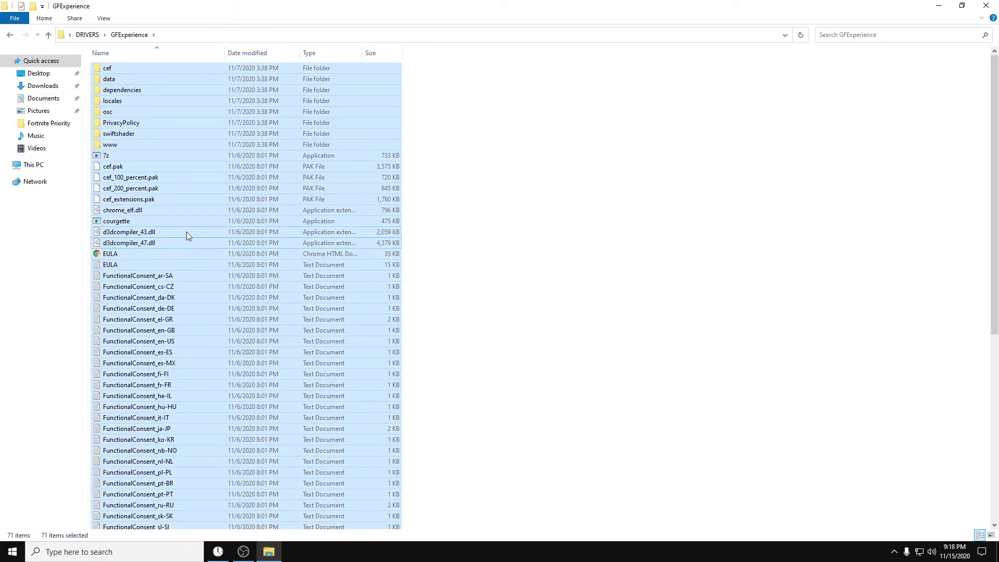
pyautogui.keyDown('ctrl'); pyautogui.click(136, 124); pyautogui.keyUp('ctrl')
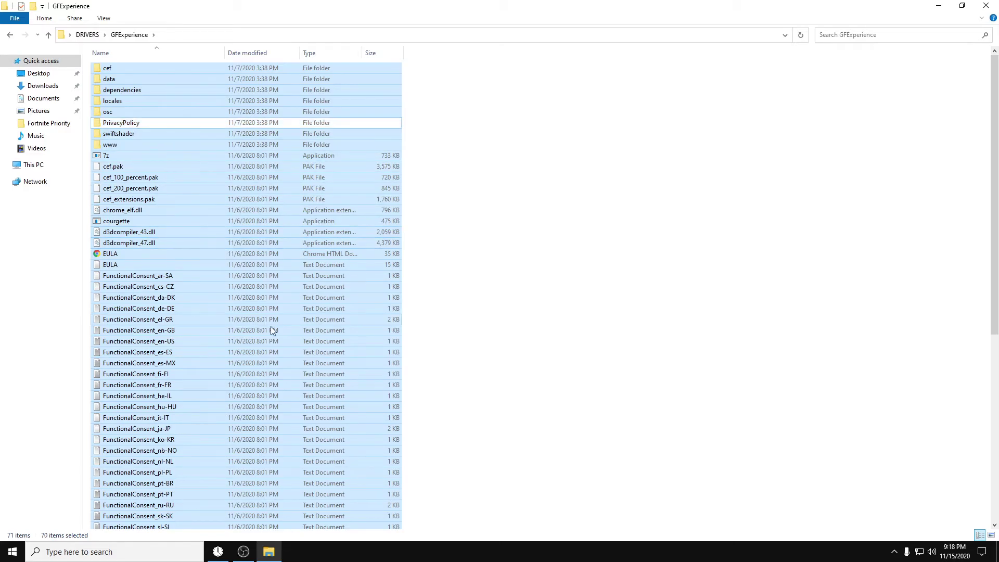
pyautogui.keyDown('ctrl'); pyautogui.click(127, 255); pyautogui.keyUp('ctrl')
pyautogui.keyDown('ctrl'); pyautogui.click(131, 266); pyautogui.keyUp('ctrl')
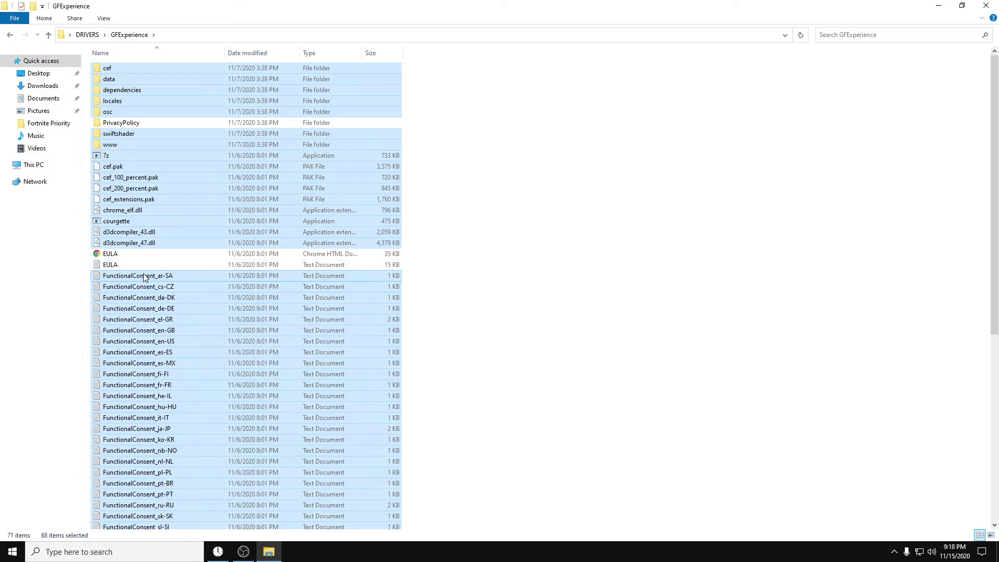
# Deselect the FunctionalConsent files from ar-SA through it-IT.
pyautogui.keyDown('ctrl'); pyautogui.click(143, 277); pyautogui.keyUp('ctrl')
pyautogui.keyDown('ctrl'); pyautogui.click(147, 286); pyautogui.keyUp('ctrl')
pyautogui.keyDown('ctrl'); pyautogui.click(152, 298); pyautogui.keyUp('ctrl')
pyautogui.keyDown('ctrl'); pyautogui.click(159, 320); pyautogui.keyUp('ctrl')
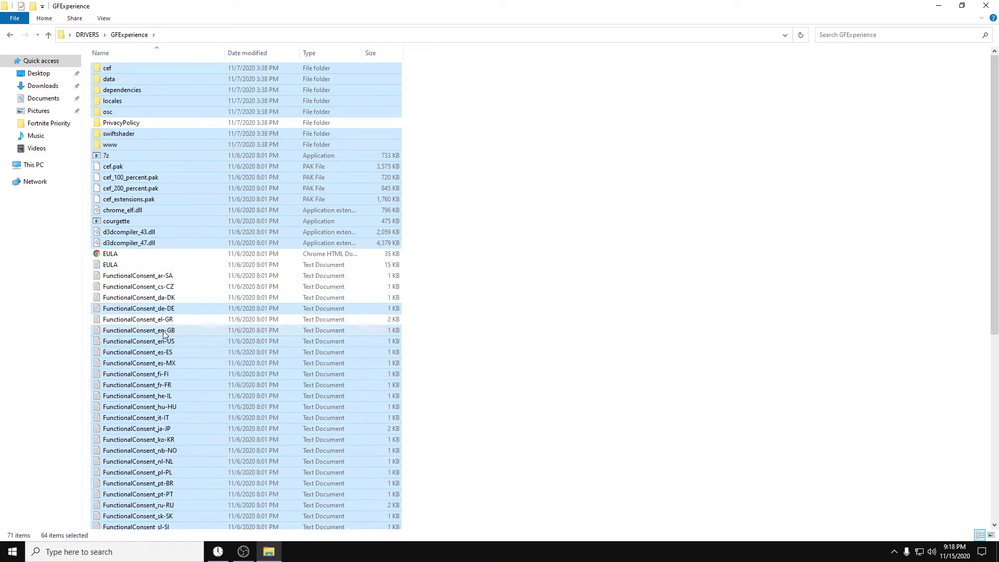
pyautogui.keyDown('ctrl'); pyautogui.click(164, 331); pyautogui.keyUp('ctrl')
pyautogui.keyDown('ctrl'); pyautogui.click(157, 308); pyautogui.keyUp('ctrl')
pyautogui.keyDown('ctrl'); pyautogui.click(180, 341); pyautogui.keyUp('ctrl')
pyautogui.keyDown('ctrl'); pyautogui.click(175, 352); pyautogui.keyUp('ctrl')
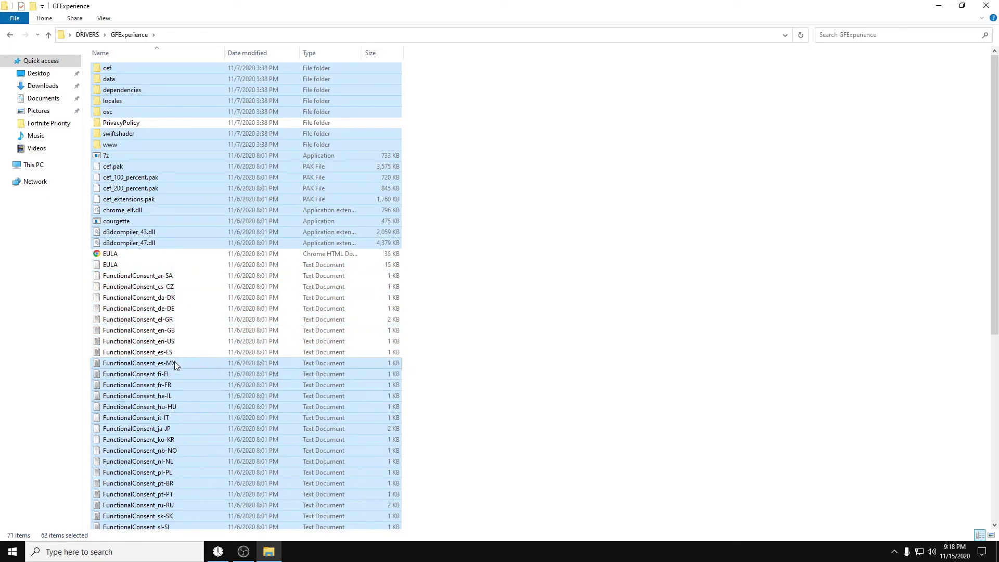
pyautogui.keyDown('ctrl'); pyautogui.click(174, 363); pyautogui.keyUp('ctrl')
pyautogui.keyDown('ctrl'); pyautogui.click(170, 373); pyautogui.keyUp('ctrl')
pyautogui.keyDown('ctrl'); pyautogui.click(171, 384); pyautogui.keyUp('ctrl')
pyautogui.keyDown('ctrl'); pyautogui.click(171, 395); pyautogui.keyUp('ctrl')
pyautogui.keyDown('ctrl'); pyautogui.click(172, 407); pyautogui.keyUp('ctrl')
pyautogui.keyDown('ctrl'); pyautogui.click(173, 417); pyautogui.keyUp('ctrl')
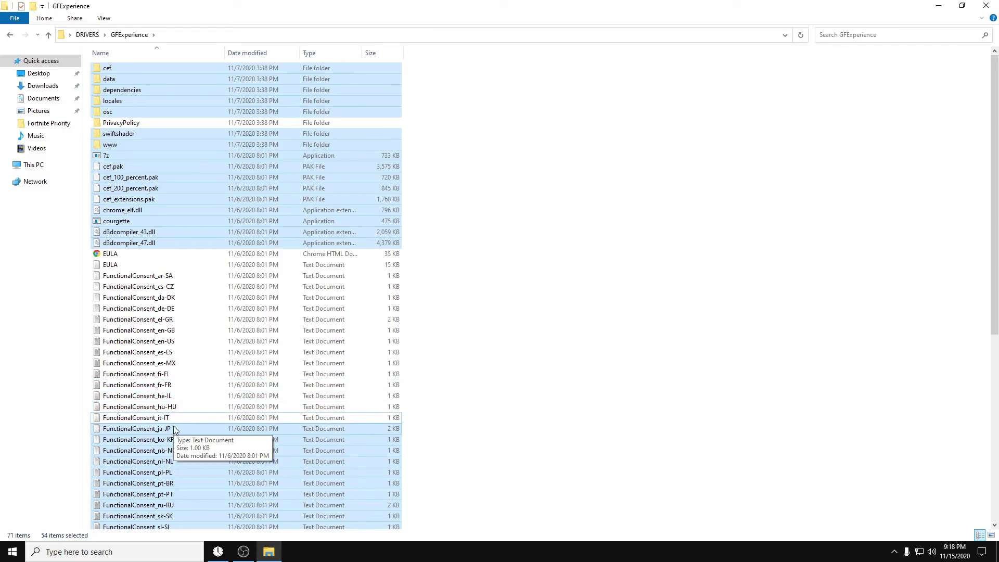
# Deselect the FunctionalConsent files from ja-JP through sl-SI.
pyautogui.keyDown('ctrl'); pyautogui.click(173, 428); pyautogui.keyUp('ctrl')
pyautogui.keyDown('ctrl'); pyautogui.click(175, 439); pyautogui.keyUp('ctrl')
pyautogui.keyDown('ctrl'); pyautogui.click(176, 451); pyautogui.keyUp('ctrl')
pyautogui.keyDown('ctrl'); pyautogui.click(176, 461); pyautogui.keyUp('ctrl')
pyautogui.keyDown('ctrl'); pyautogui.click(175, 472); pyautogui.keyUp('ctrl')
pyautogui.keyDown('ctrl'); pyautogui.click(174, 483); pyautogui.keyUp('ctrl')
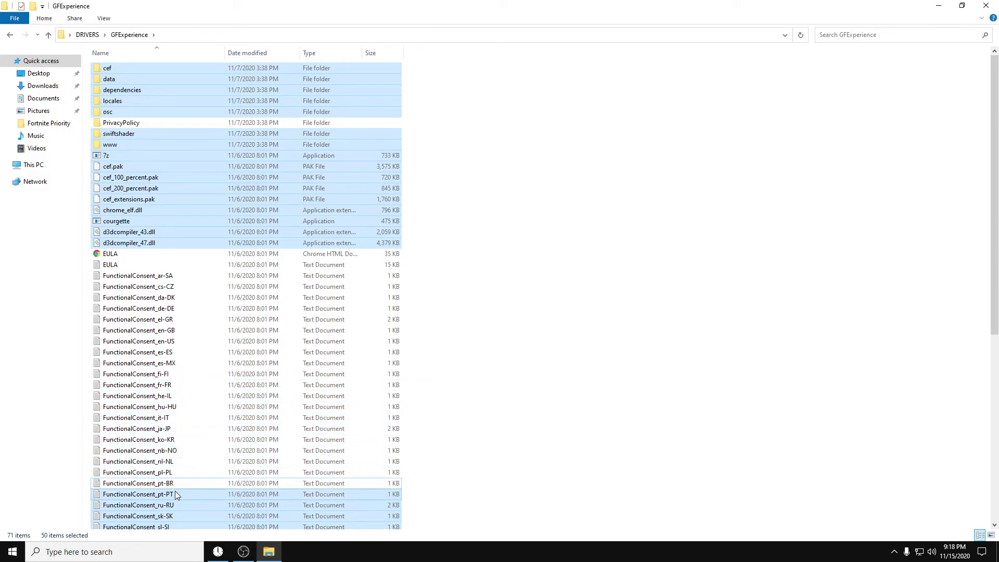
pyautogui.keyDown('ctrl'); pyautogui.click(175, 494); pyautogui.keyUp('ctrl')
pyautogui.keyDown('ctrl'); pyautogui.click(178, 505); pyautogui.keyUp('ctrl')
pyautogui.keyDown('ctrl'); pyautogui.click(179, 517); pyautogui.keyUp('ctrl')
pyautogui.keyDown('ctrl'); pyautogui.click(180, 527); pyautogui.keyUp('ctrl')
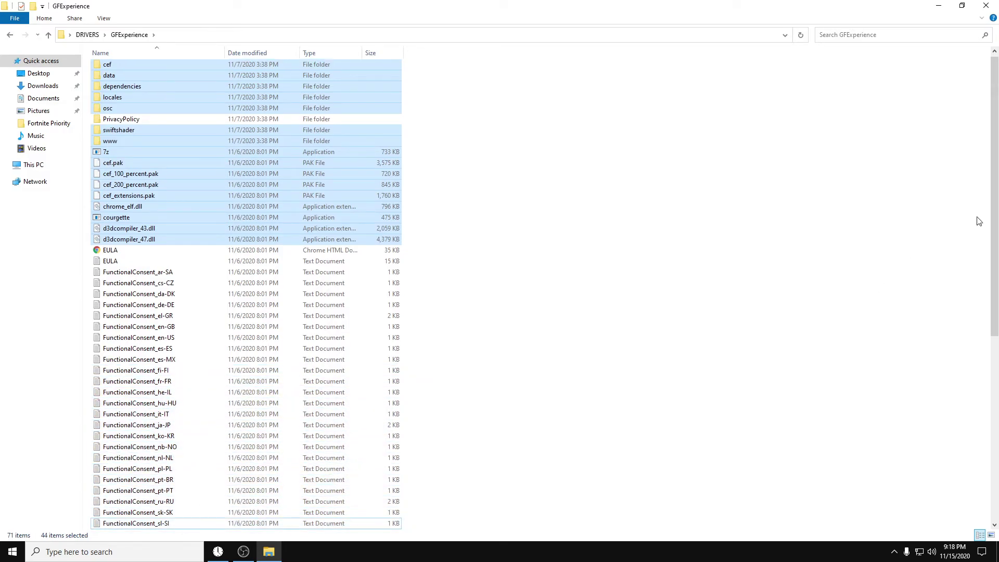
# Deselect FunctionalConsent sv-SE, th-TH, tr-TR, zh-CHS, zh-CHT and the license file.
pyautogui.moveTo(997, 217); pyautogui.dragTo(996, 388)
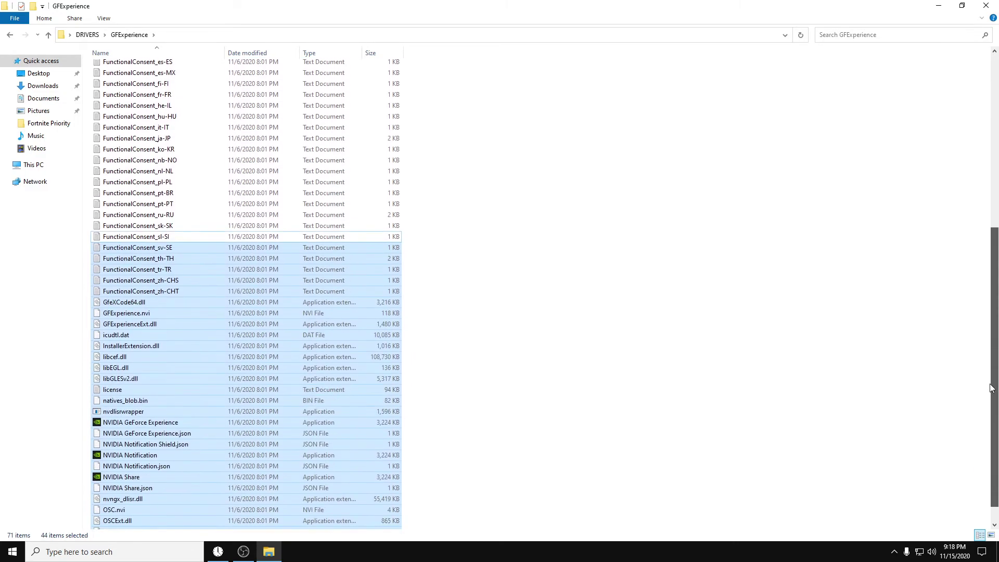
pyautogui.keyDown('ctrl'); pyautogui.click(150, 248); pyautogui.keyUp('ctrl')
pyautogui.keyDown('ctrl'); pyautogui.click(147, 259); pyautogui.keyUp('ctrl')
pyautogui.keyDown('ctrl'); pyautogui.click(144, 269); pyautogui.keyUp('ctrl')
pyautogui.keyDown('ctrl'); pyautogui.click(145, 281); pyautogui.keyUp('ctrl')
pyautogui.keyDown('ctrl'); pyautogui.click(142, 291); pyautogui.keyUp('ctrl')
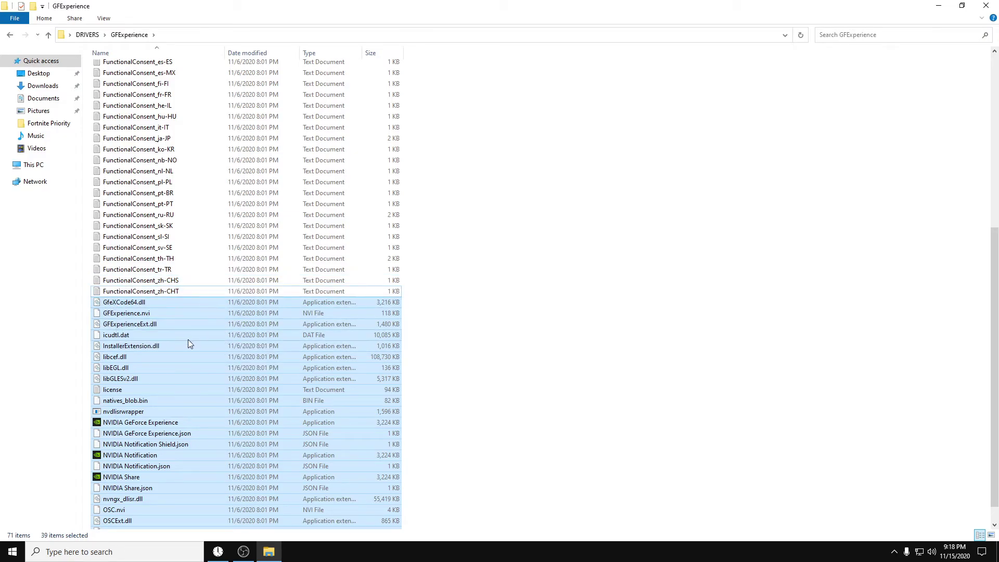
pyautogui.keyDown('ctrl'); pyautogui.click(127, 390); pyautogui.keyUp('ctrl')
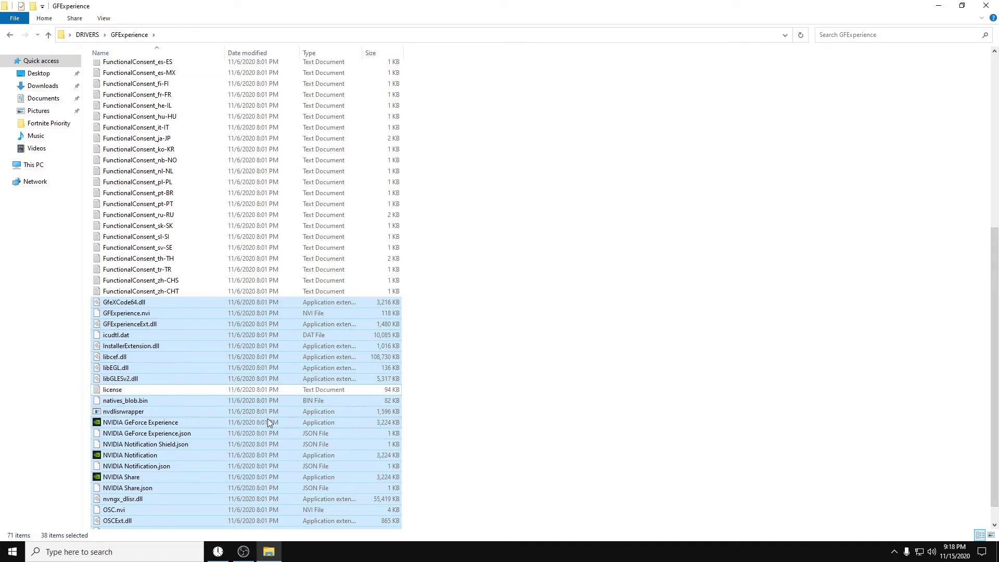
pyautogui.moveTo(996, 411); pyautogui.dragTo(997, 223)
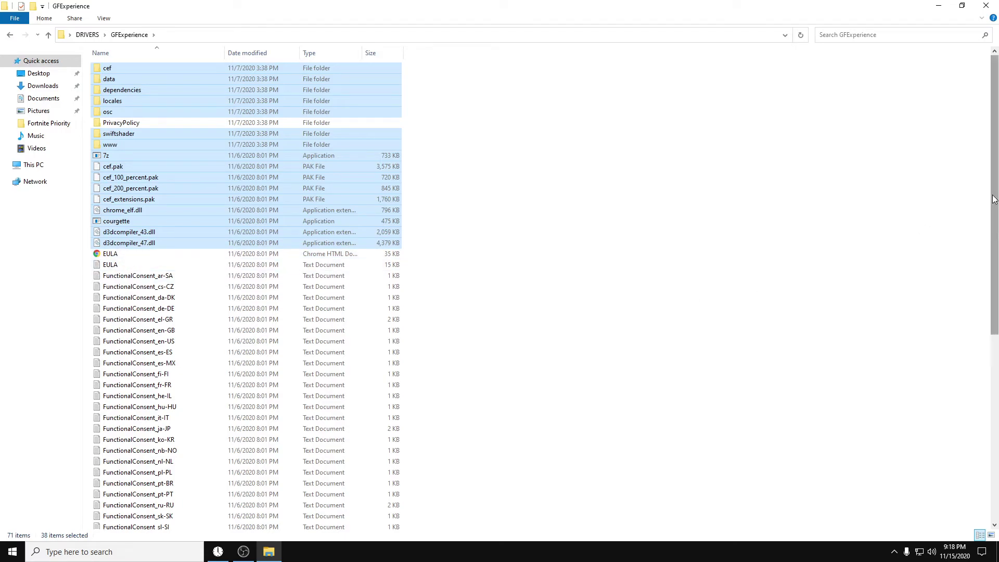
pyautogui.moveTo(994, 200); pyautogui.dragTo(994, 275)
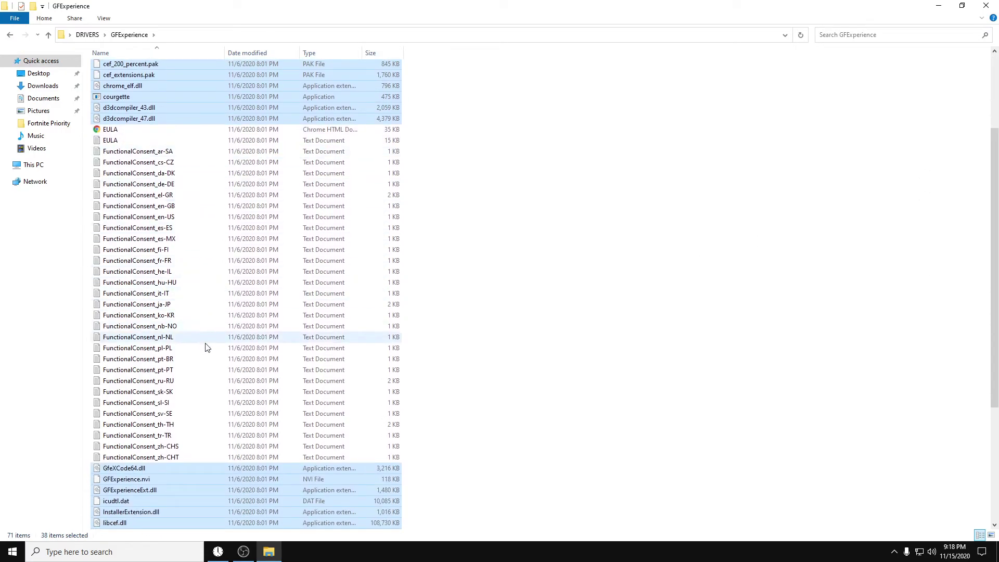
# Delete the 38 selected GFExperience files.
pyautogui.rightClick(158, 491)
pyautogui.click(186, 456)
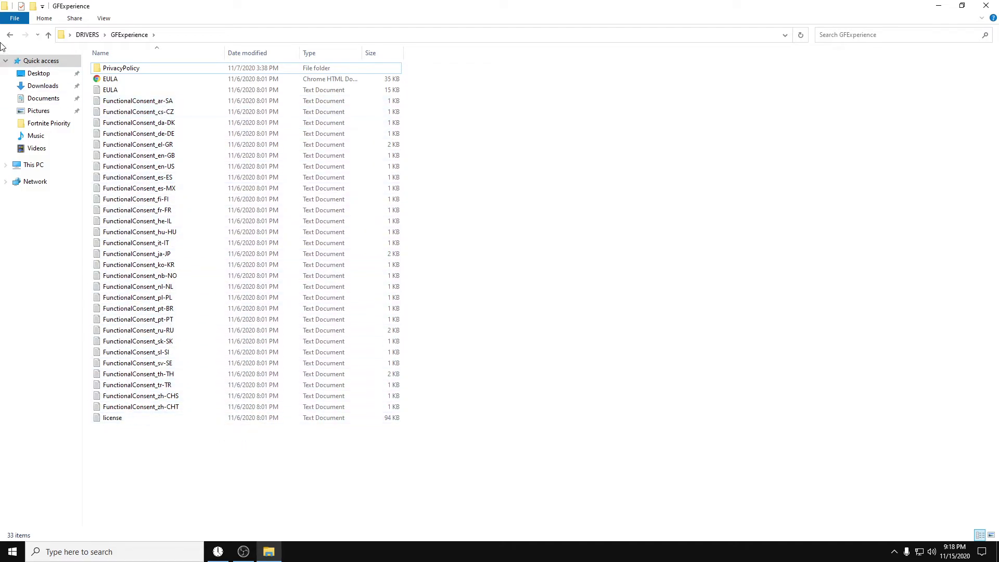
# Go back to the DRIVERS folder and select the setup application.
pyautogui.hotkey('alt', 'Left')
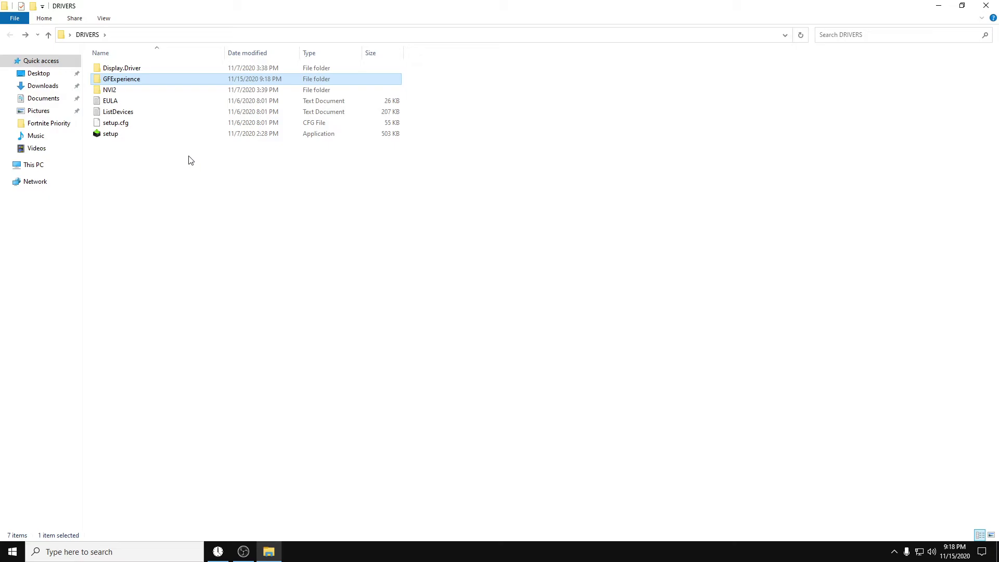
pyautogui.click(118, 136)
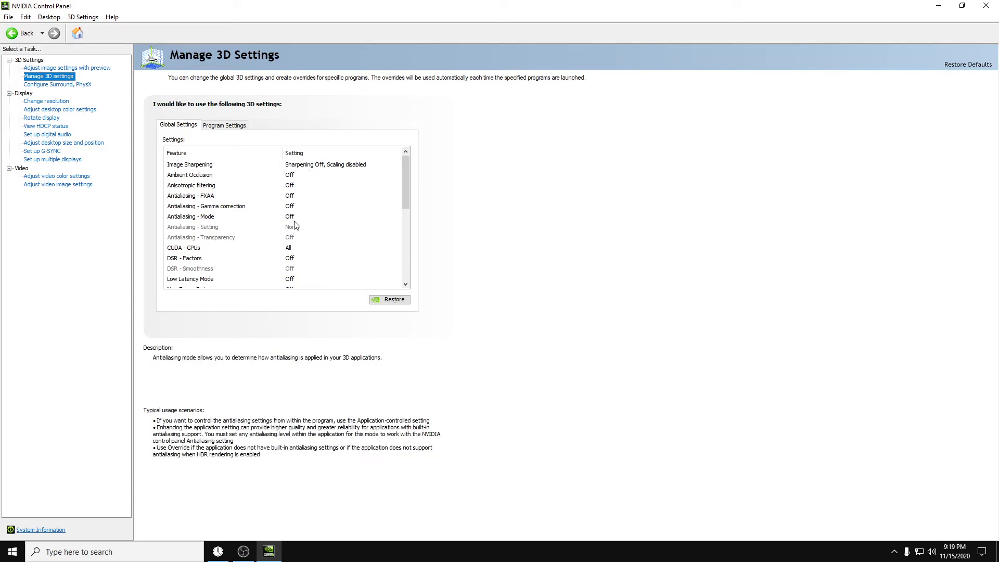
# Scroll through the Global Settings list, checking Prefer maximum performance and Vertical sync Off, then return to top.
pyautogui.scroll(-2, 281, 208)
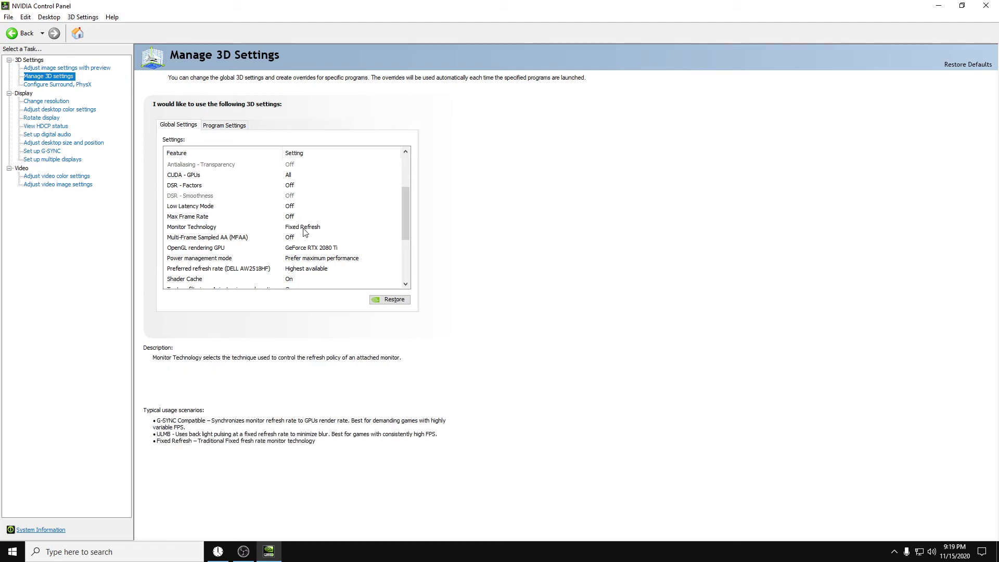
pyautogui.scroll(-1, 295, 219)
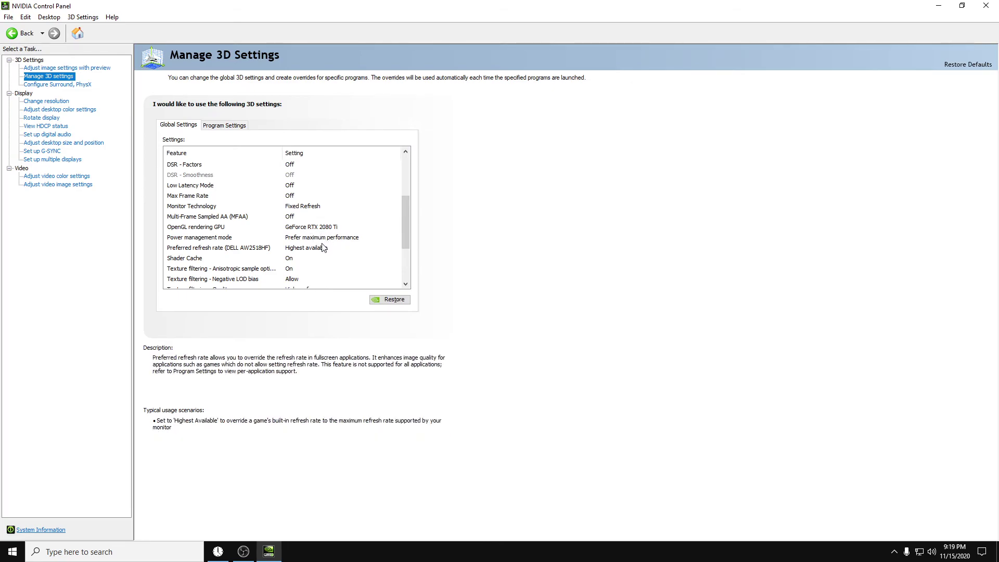
pyautogui.scroll(-3, 357, 251)
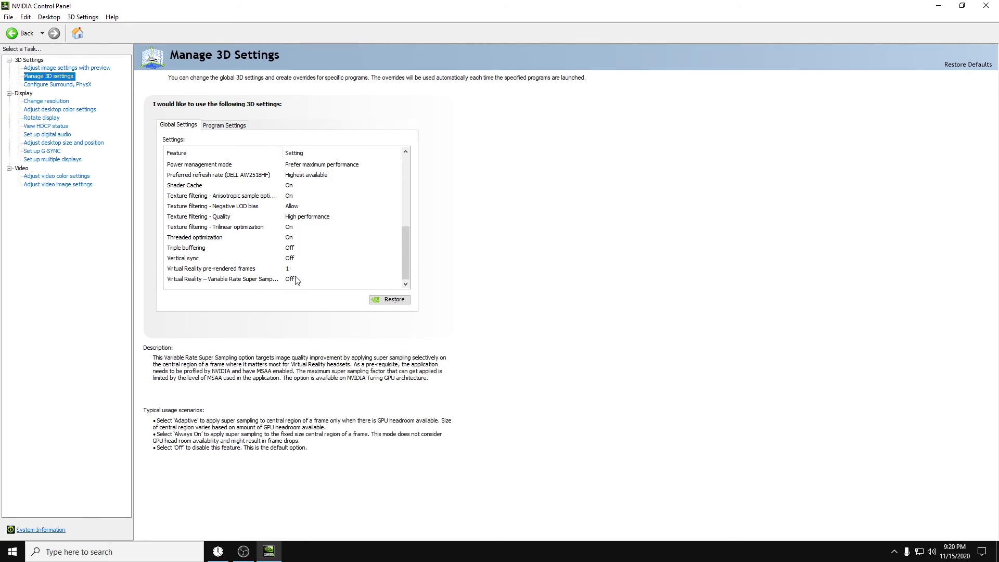
pyautogui.moveTo(406, 255); pyautogui.dragTo(406, 177)
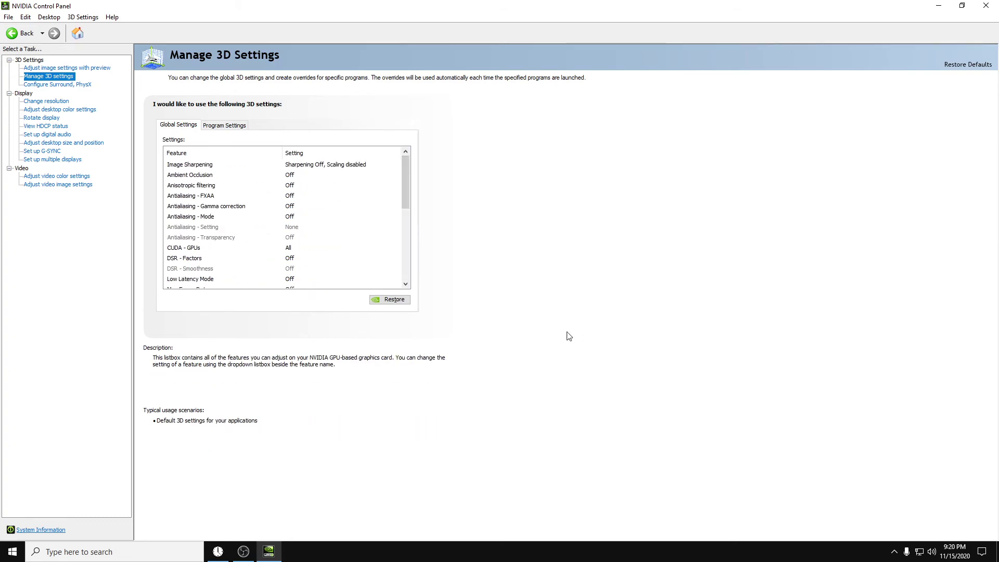
# Review the resolution page, keep GeForce RTX 2080 Ti as PhysX processor, then view image settings preview.
pyautogui.click(47, 101)
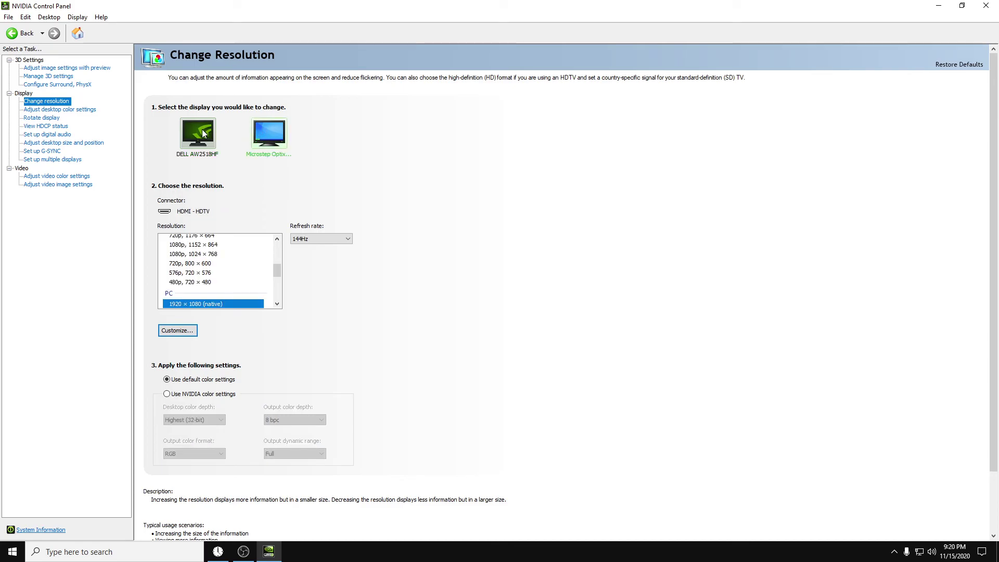
pyautogui.click(56, 85)
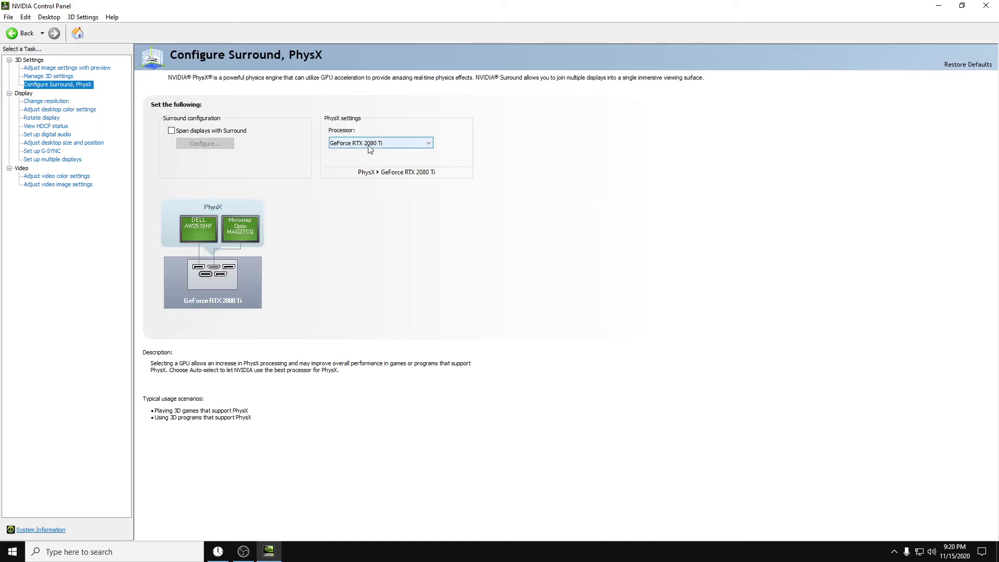
pyautogui.click(395, 144)
pyautogui.click(381, 165)
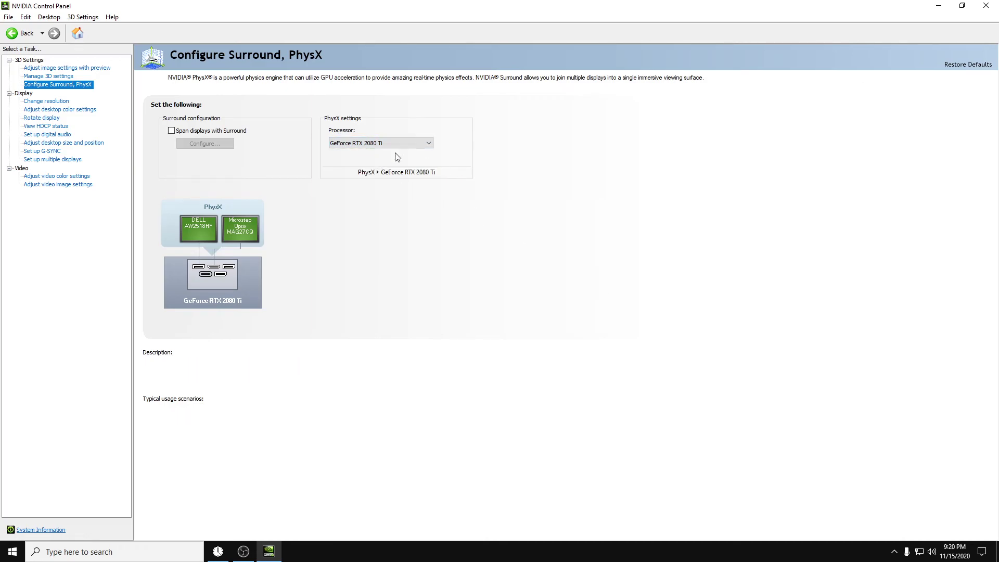
pyautogui.click(51, 68)
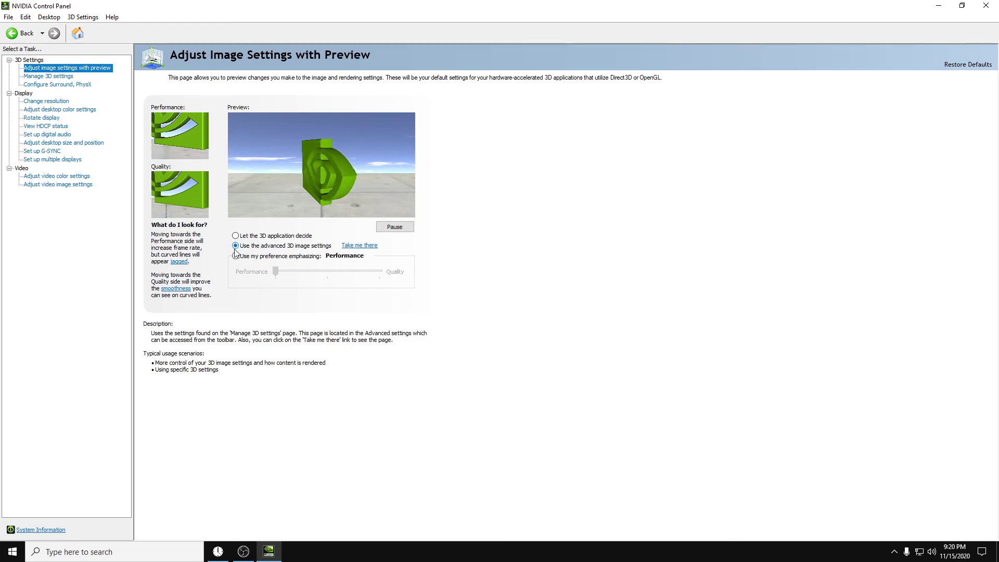
# Keep No scaling with scaling performed on the Display, then close NVIDIA Control Panel.
pyautogui.click(73, 110)
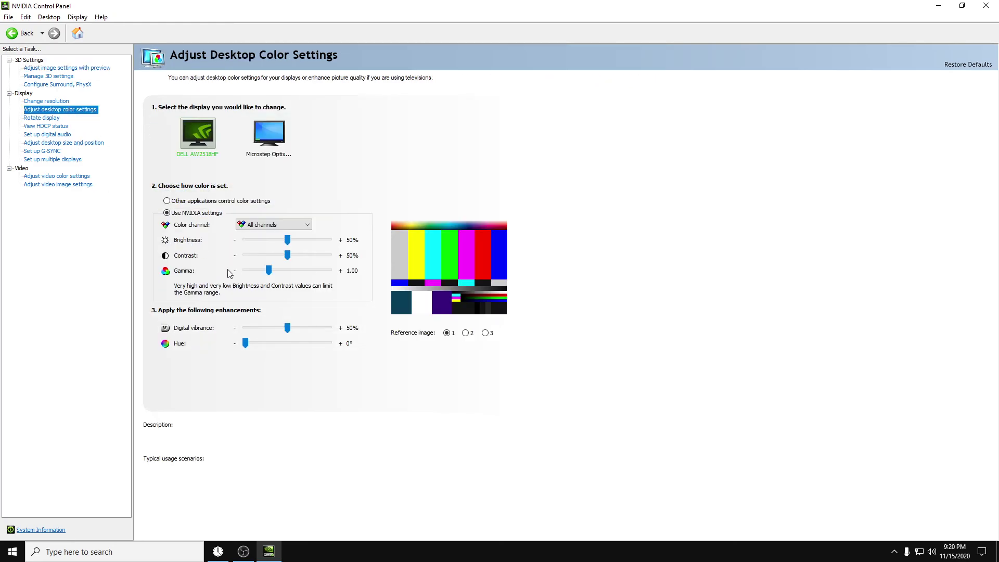
pyautogui.click(75, 142)
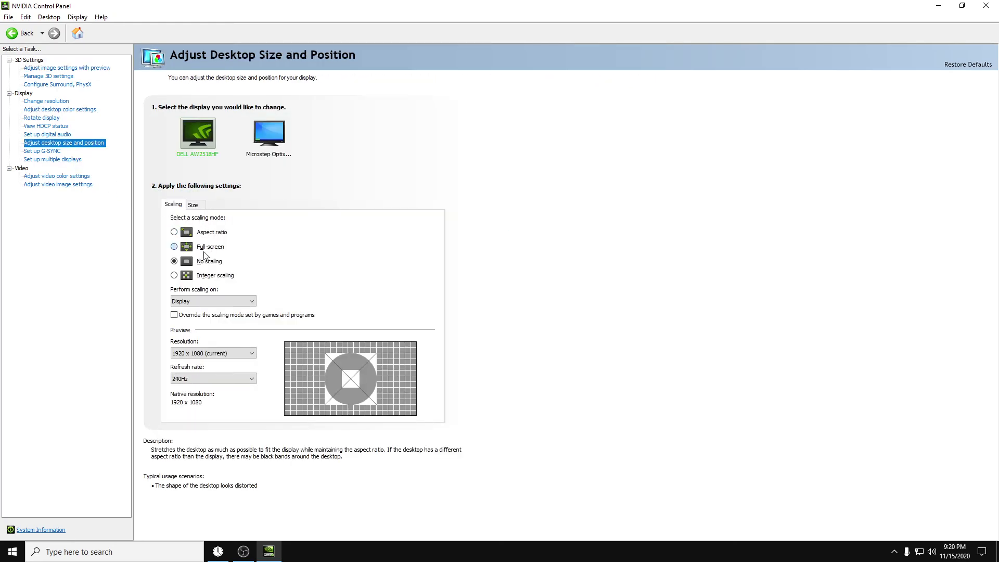
pyautogui.click(188, 304)
pyautogui.click(193, 319)
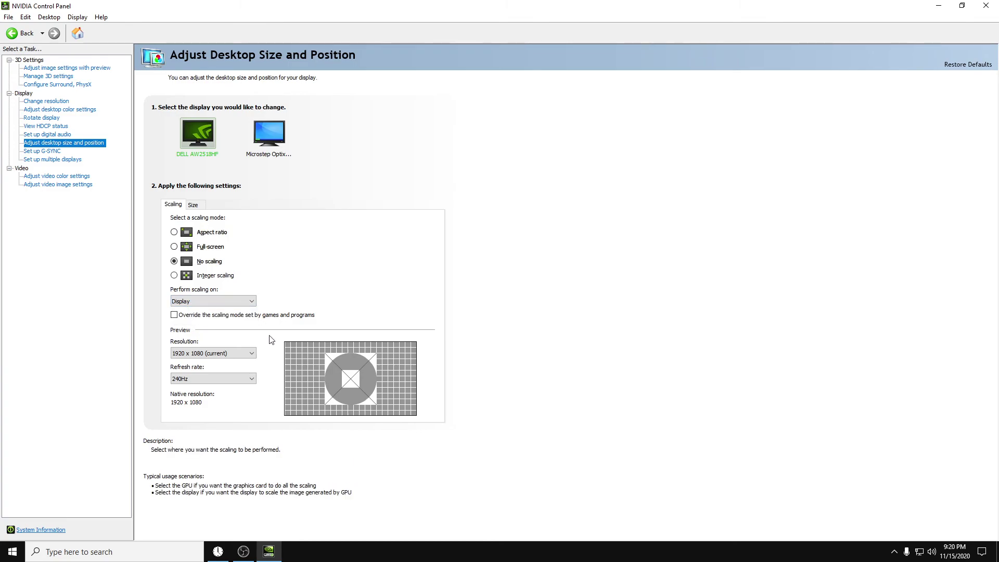
pyautogui.click(198, 306)
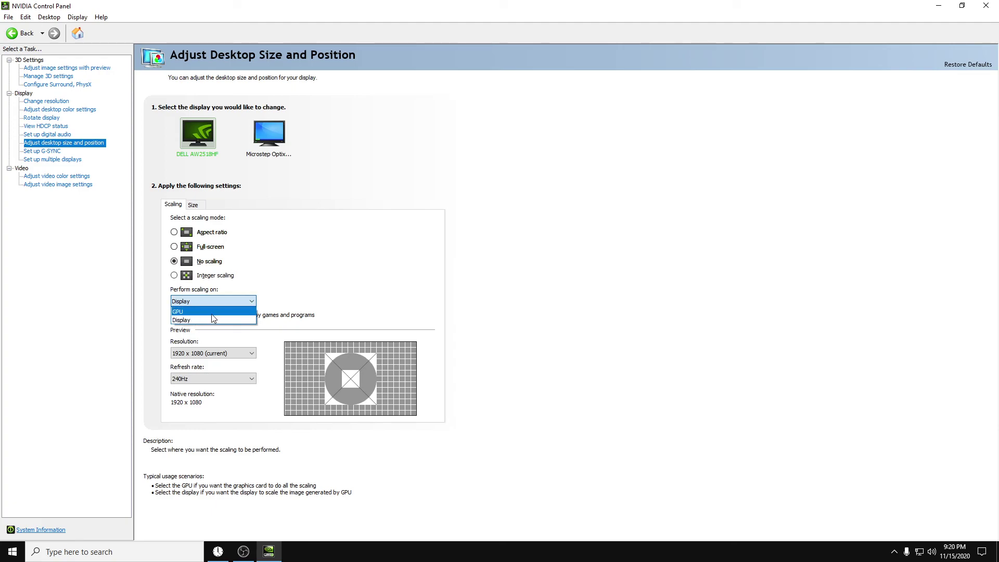
pyautogui.click(208, 319)
pyautogui.click(174, 261)
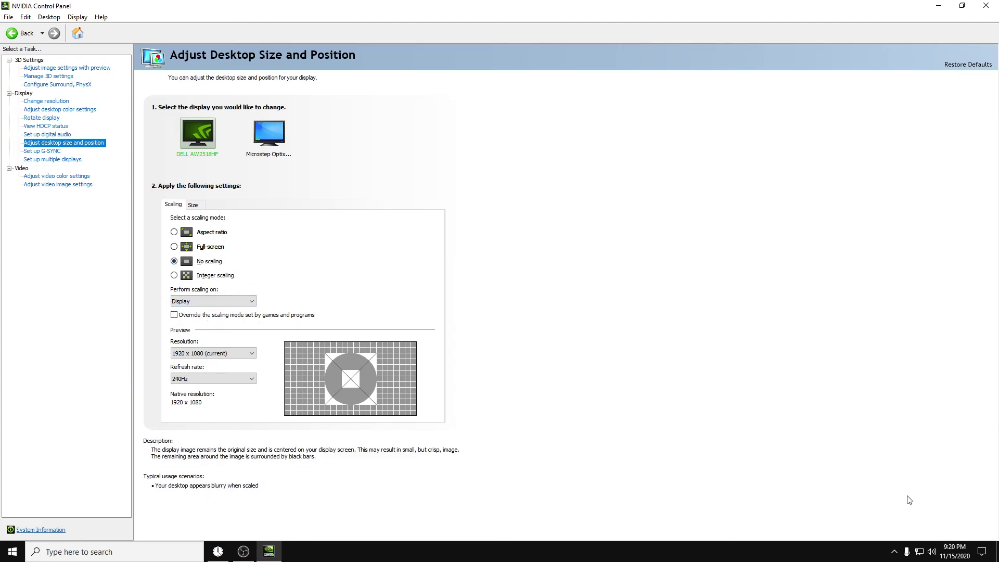
pyautogui.click(986, 6)
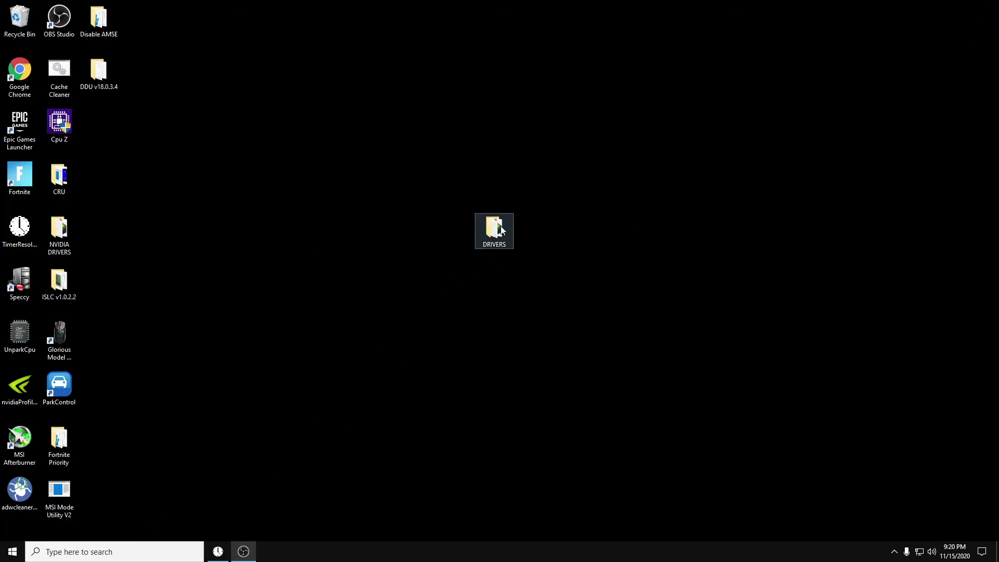
# Reposition the DRIVERS folder icon higher and further left on the desktop.
pyautogui.moveTo(501, 230); pyautogui.dragTo(462, 178)
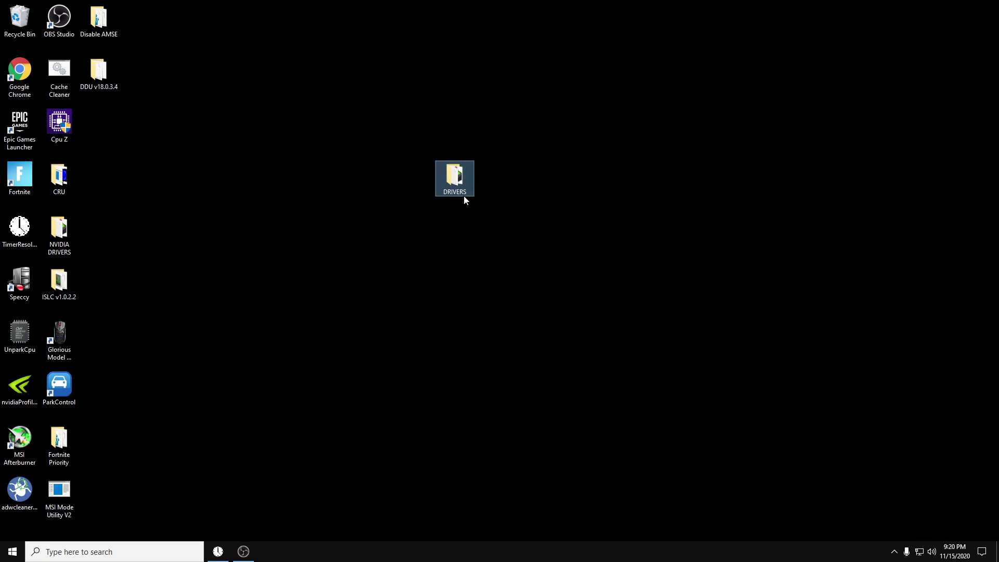
pyautogui.moveTo(464, 199)
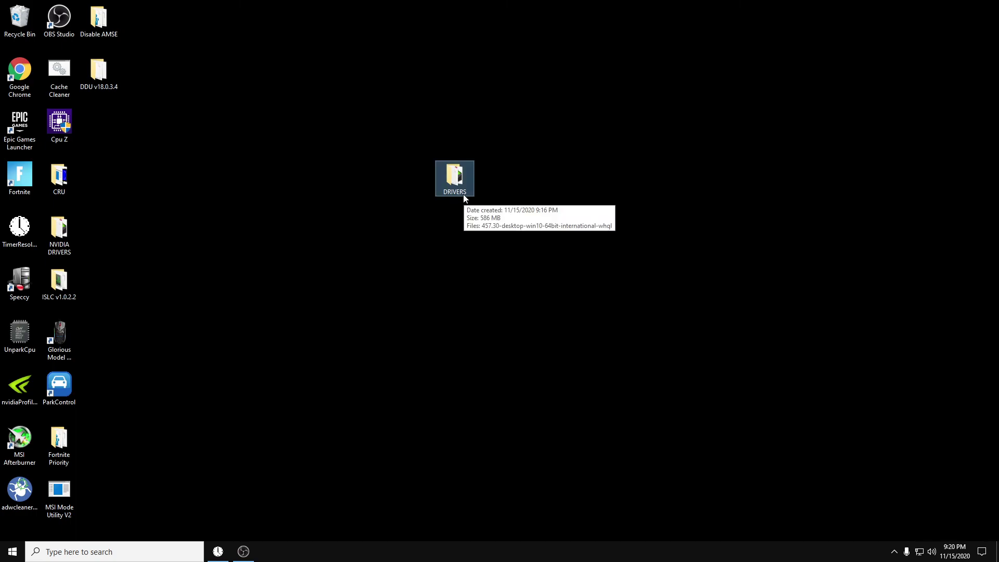